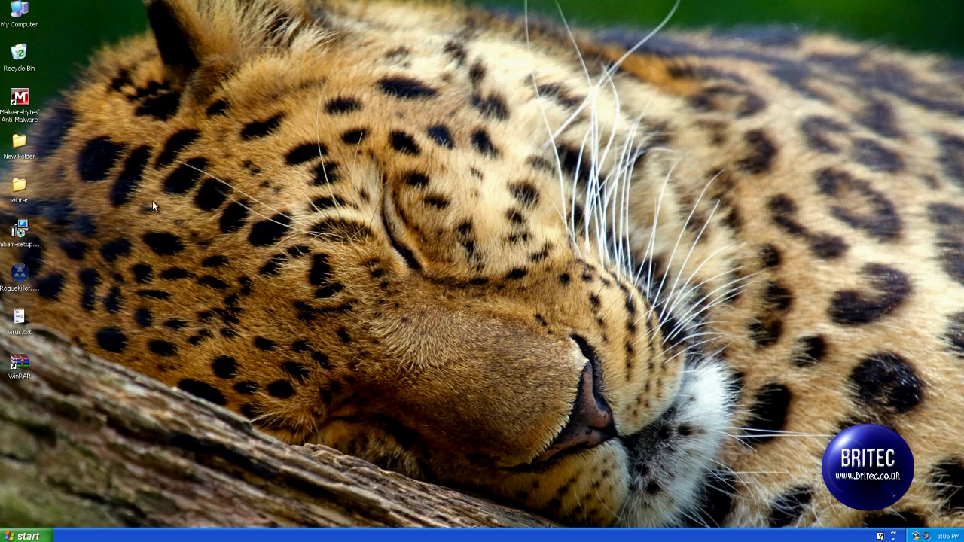
Browse from My Computer to C:\Documents and Settings\Test\Local Settings\Application Data, closing the fake XP Security 2012 window.
double_click(18, 13)
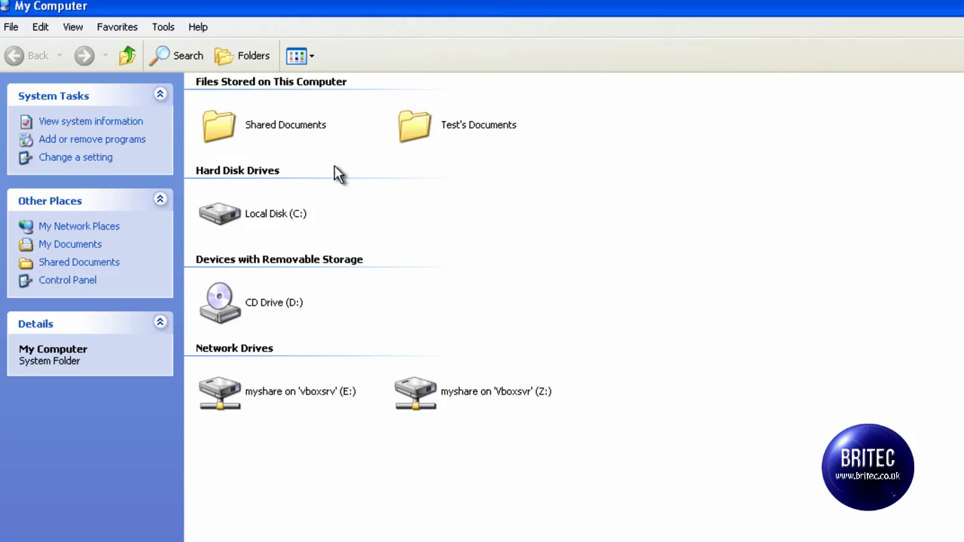
double_click(252, 214)
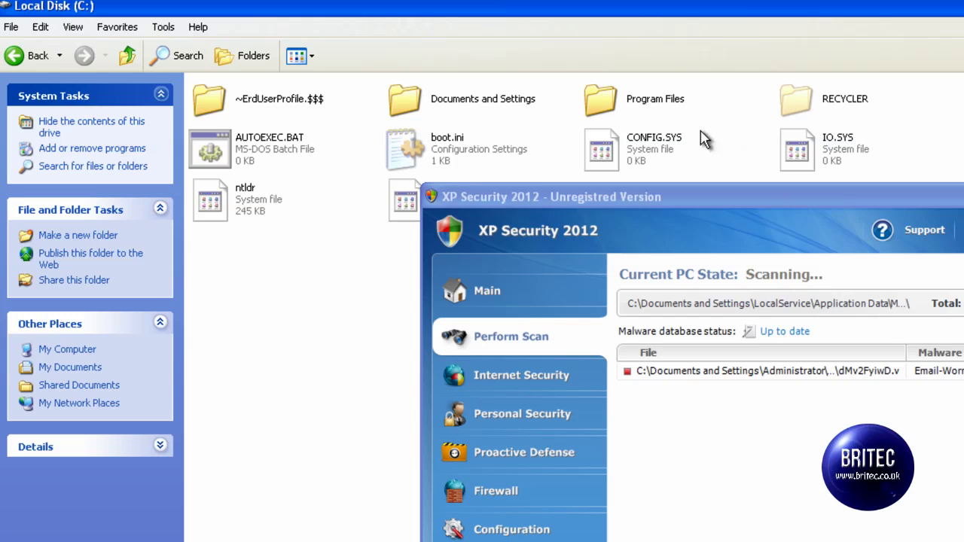
double_click(474, 102)
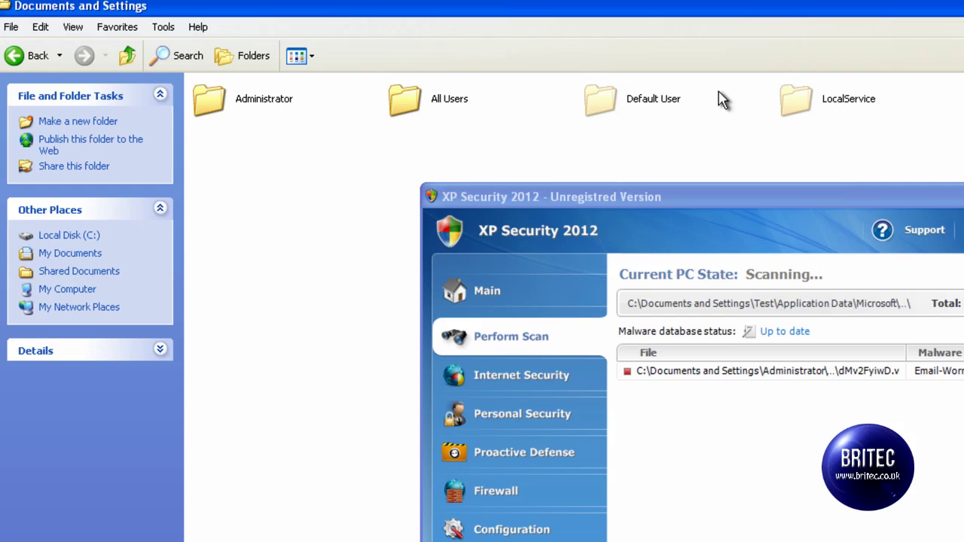
key("t")
key("Return")
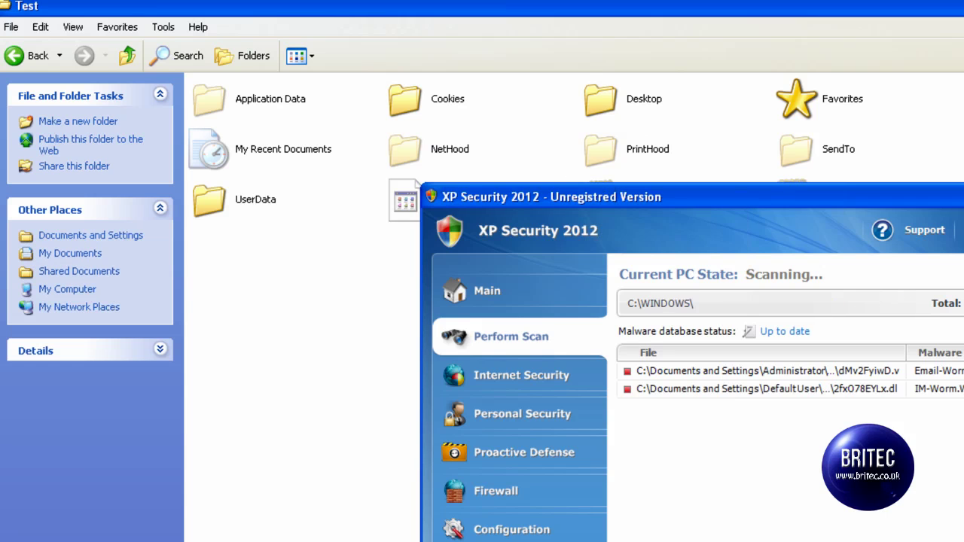
key("alt+F4")
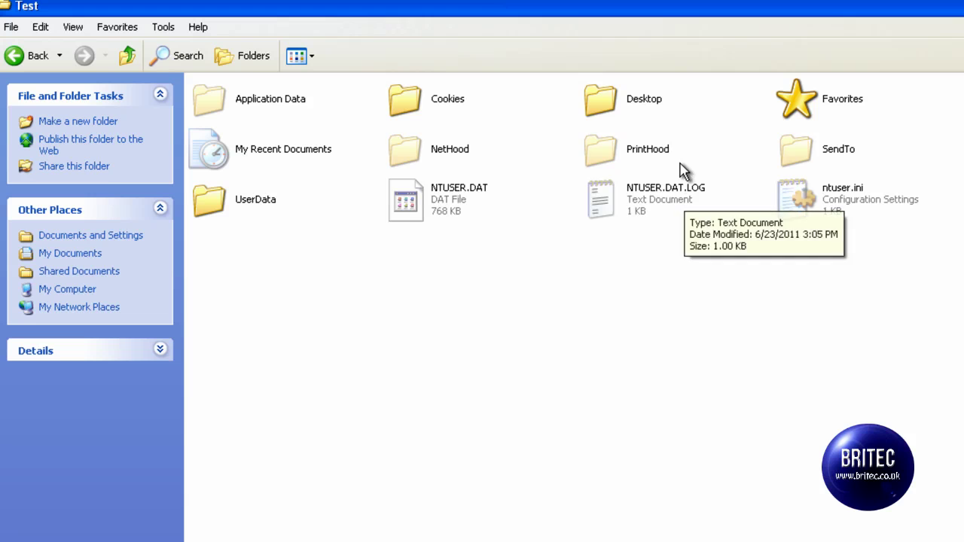
key("l")
key("Return")
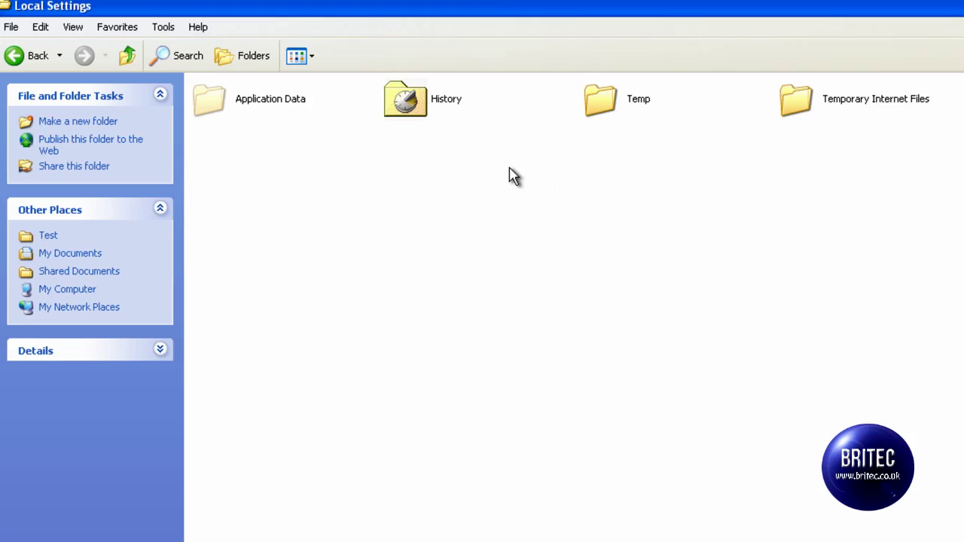
double_click(268, 107)
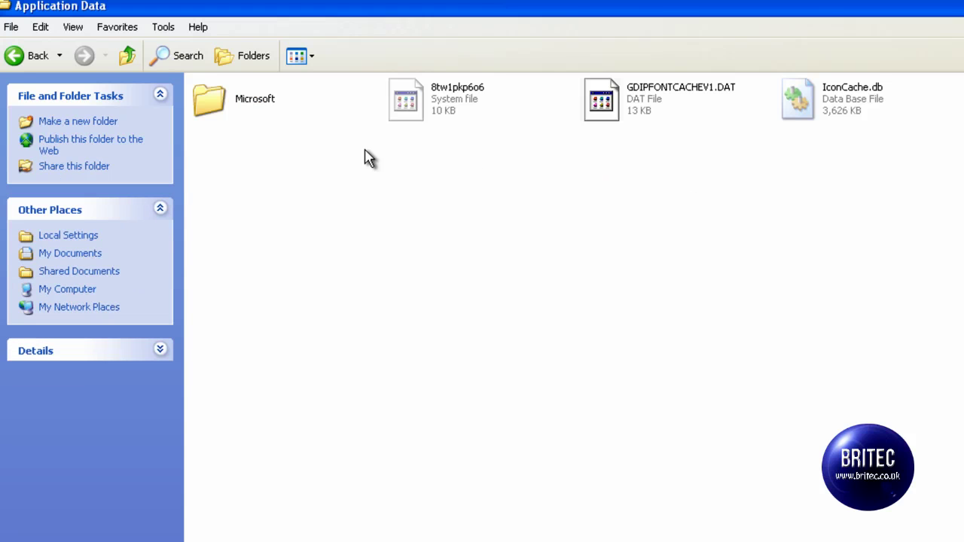
left_click(23, 55)
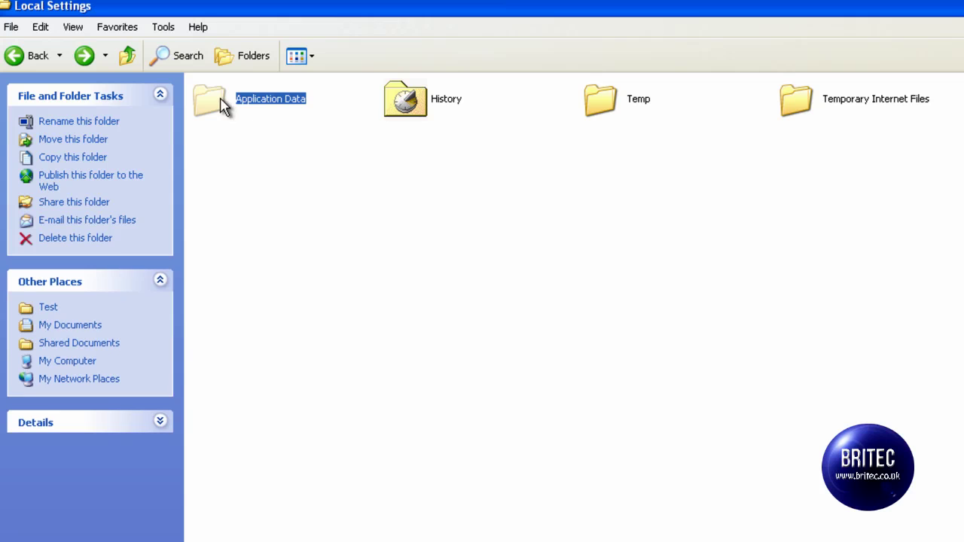
left_click(87, 58)
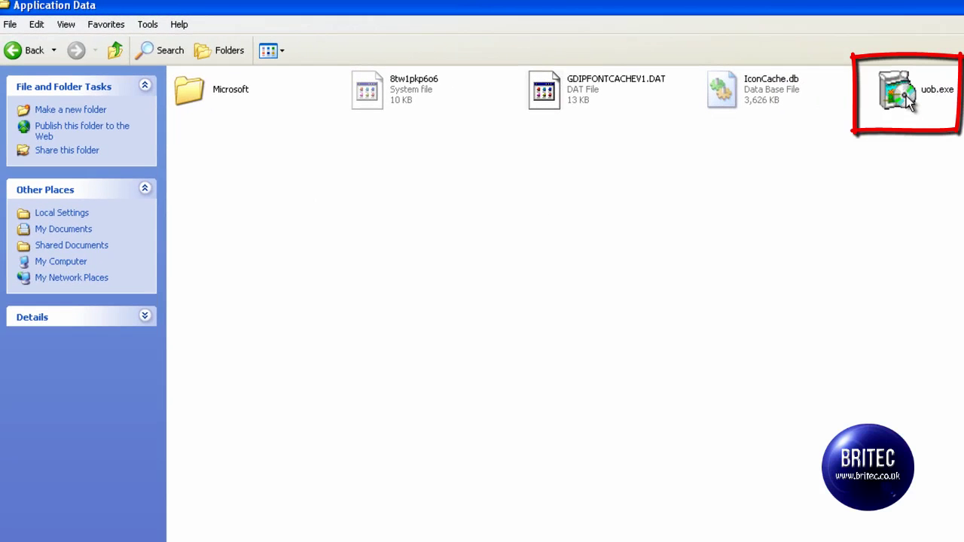
Try deleting uob.exe to the Recycle Bin.
mouse_move(907, 99)
right_click(907, 99)
left_click(923, 289)
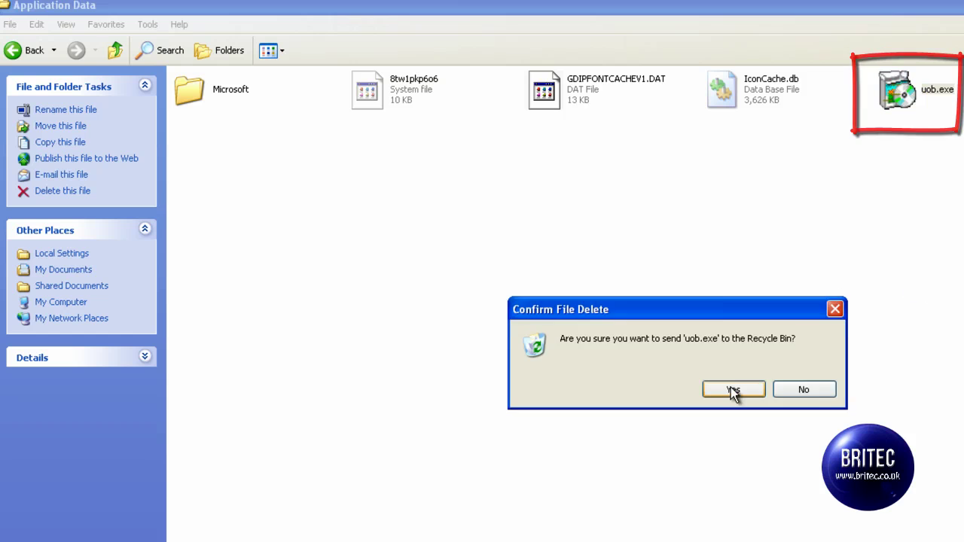
left_click(732, 390)
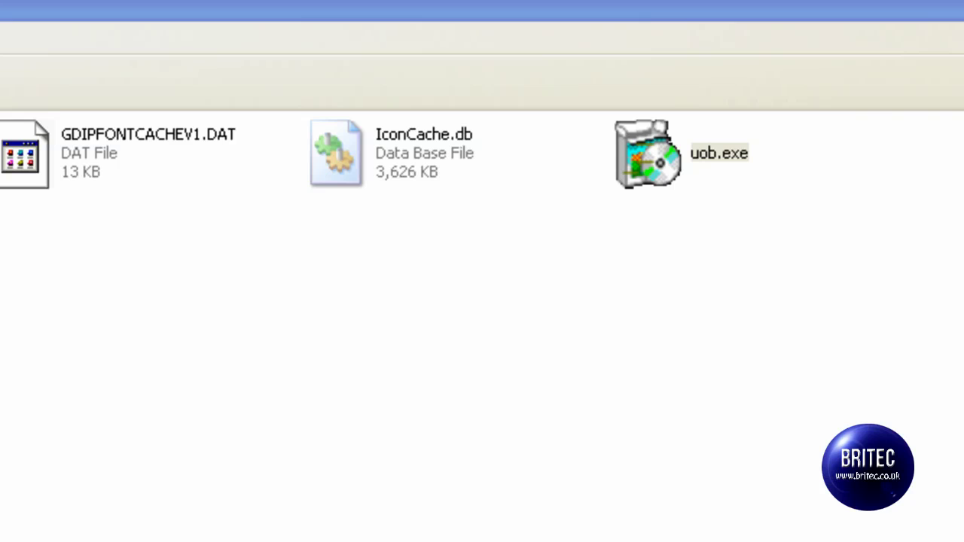
Rename uob.exe to yyyy, accepting the warning about removing its extension.
left_click(620, 159)
right_click(662, 149)
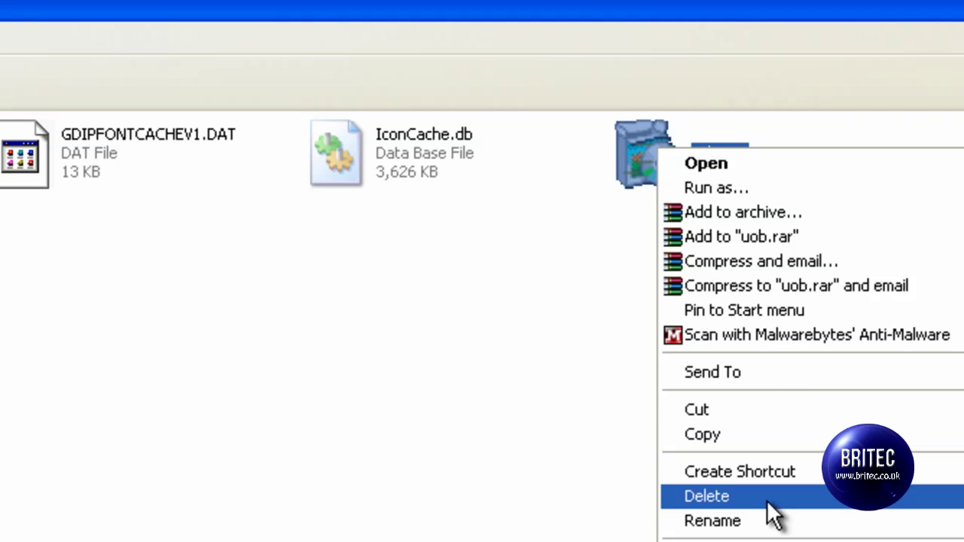
left_click(762, 520)
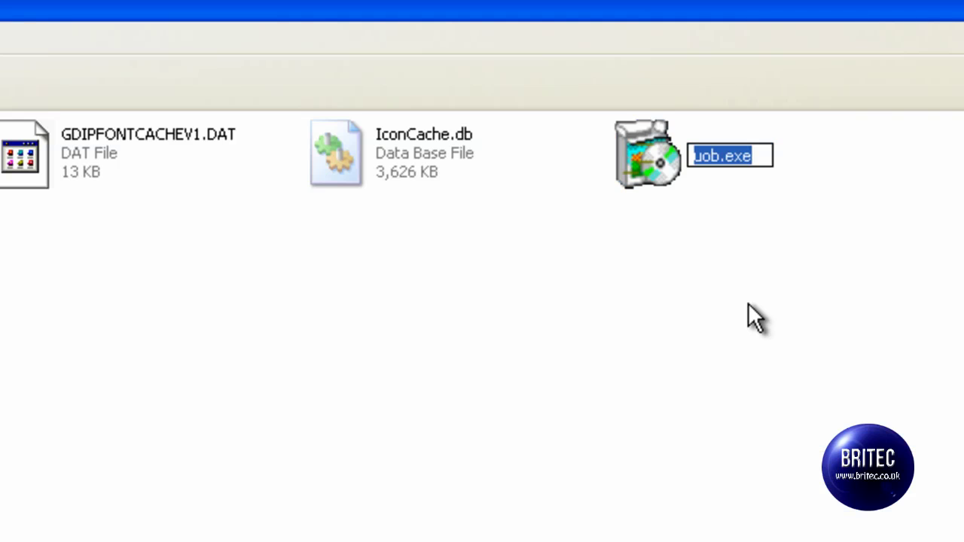
type("yyyy")
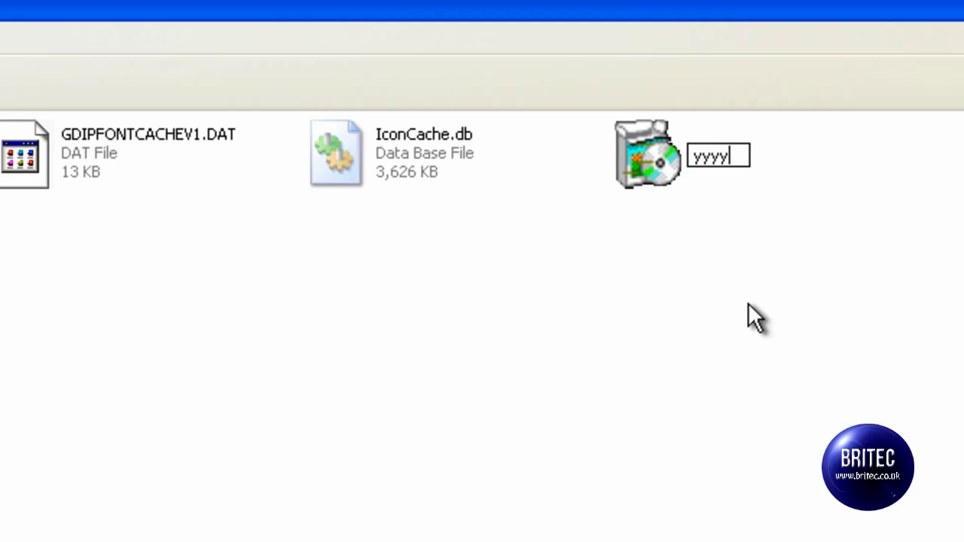
key("Return")
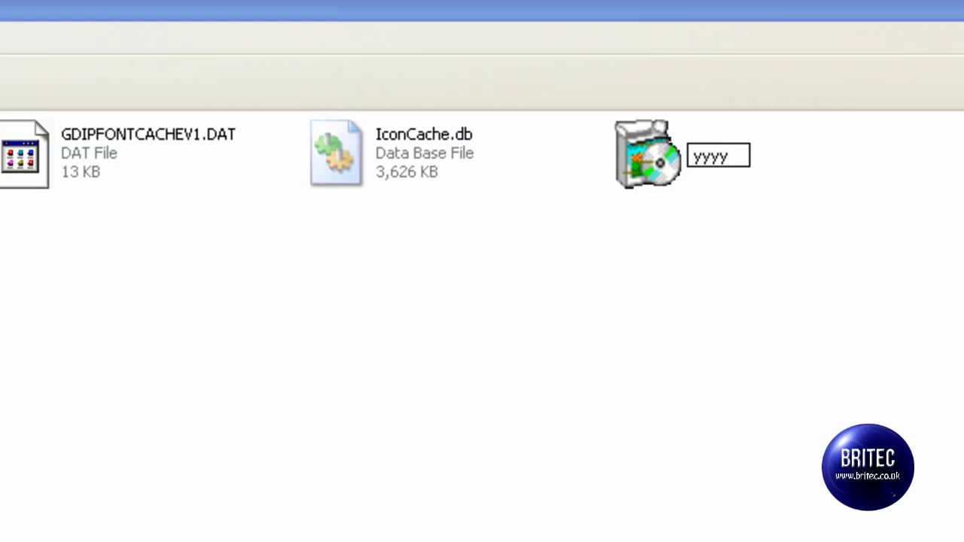
key("Return")
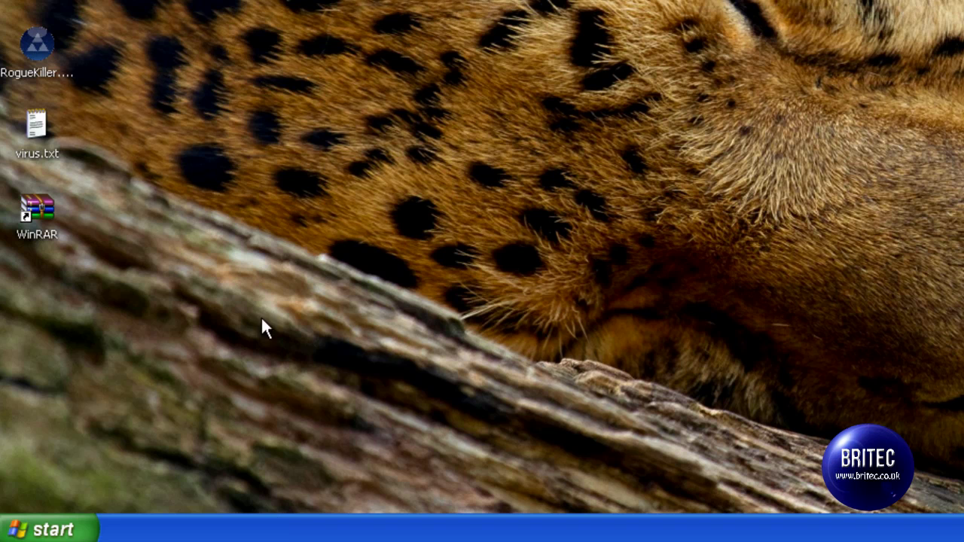
Restart the computer from the Start menu's Turn Off Computer options.
left_click(45, 529)
left_click(173, 521)
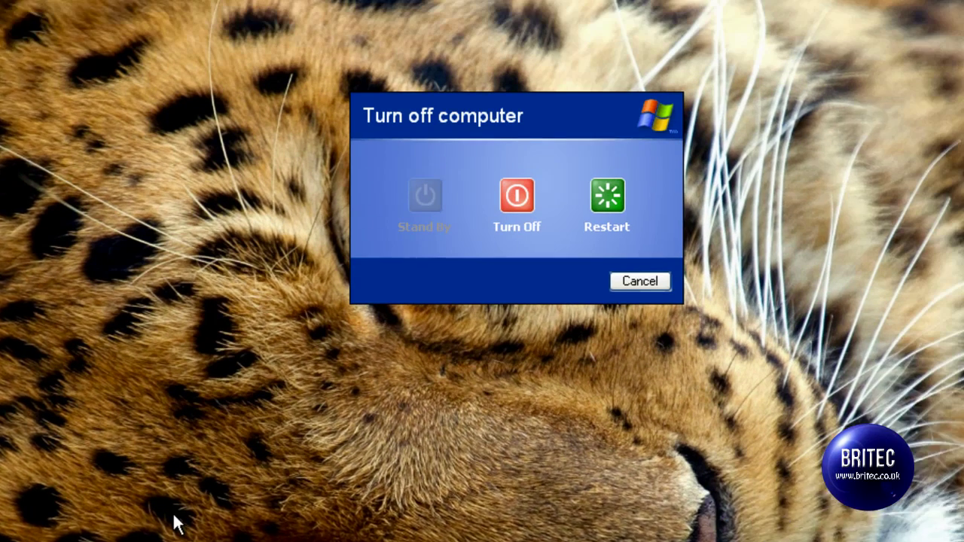
left_click(556, 234)
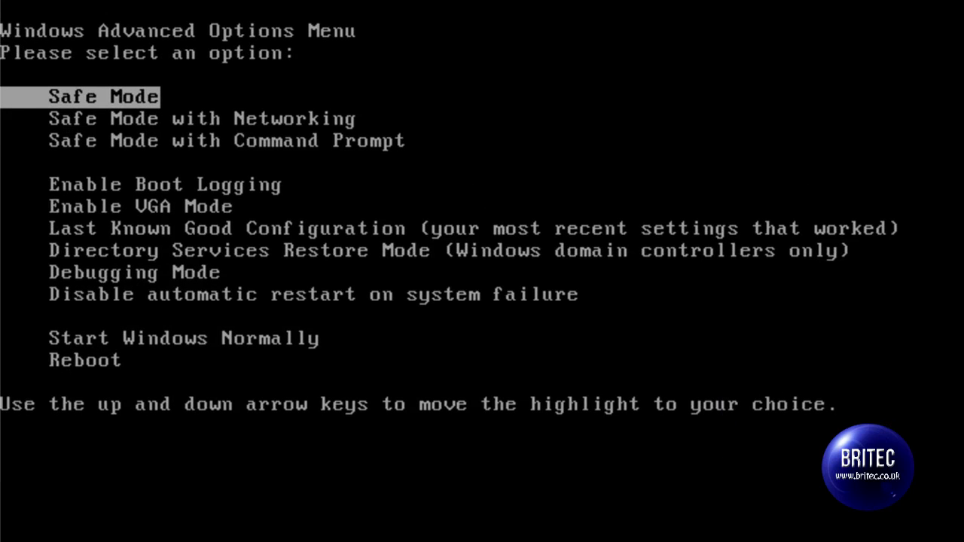
Boot into Safe Mode with Networking, log on, and open My Computer.
key("Down")
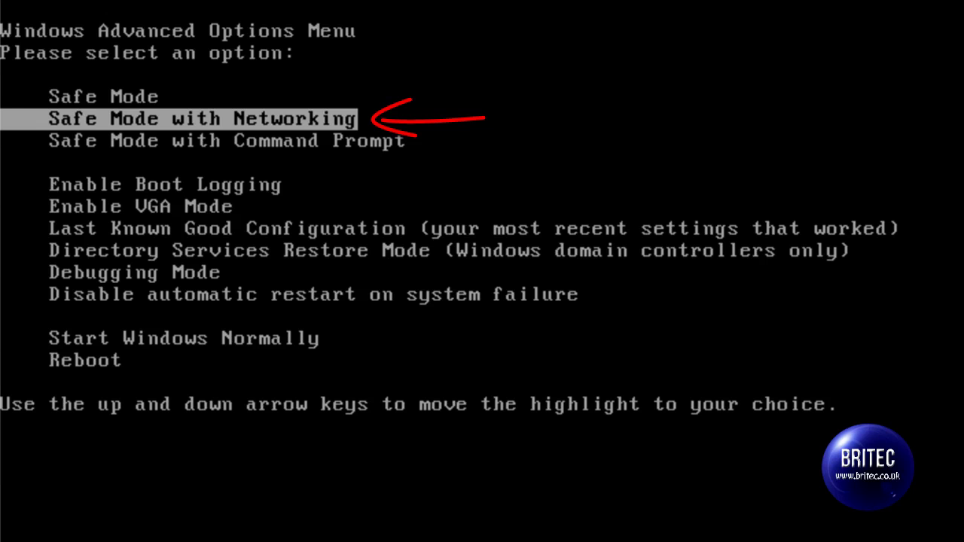
key("Return")
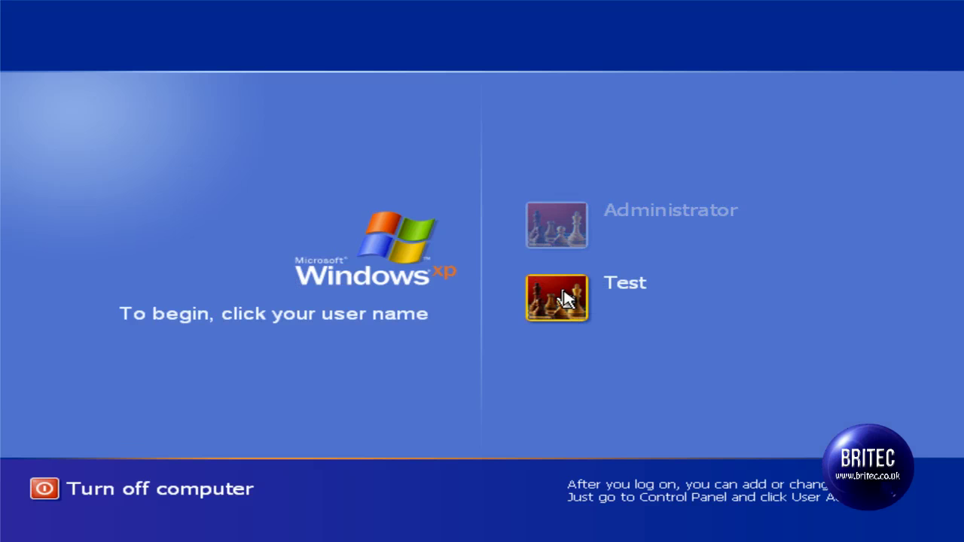
left_click(556, 301)
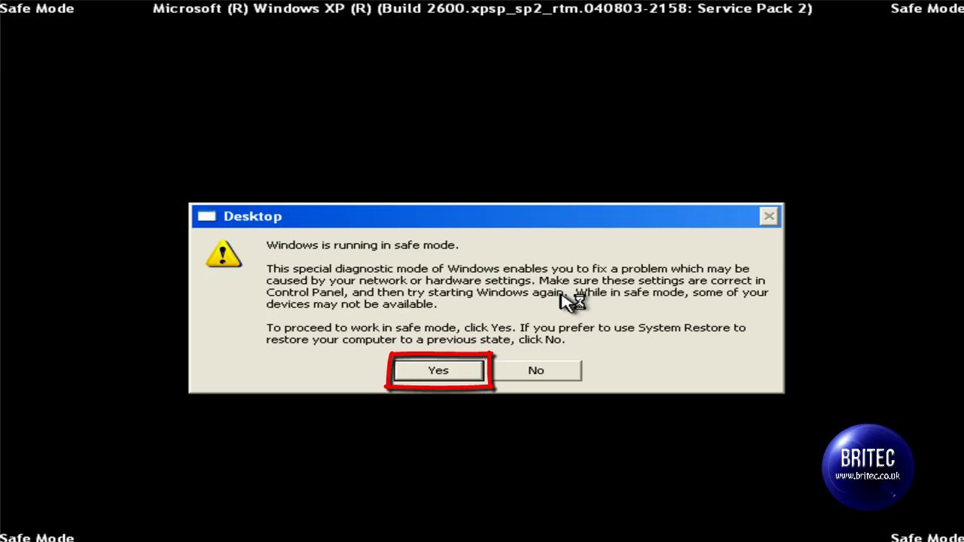
left_click(419, 368)
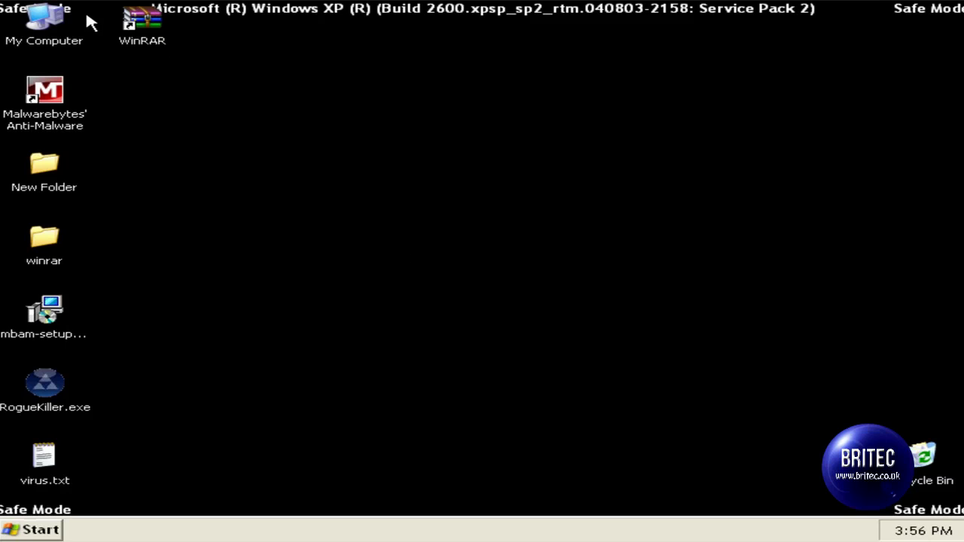
double_click(46, 21)
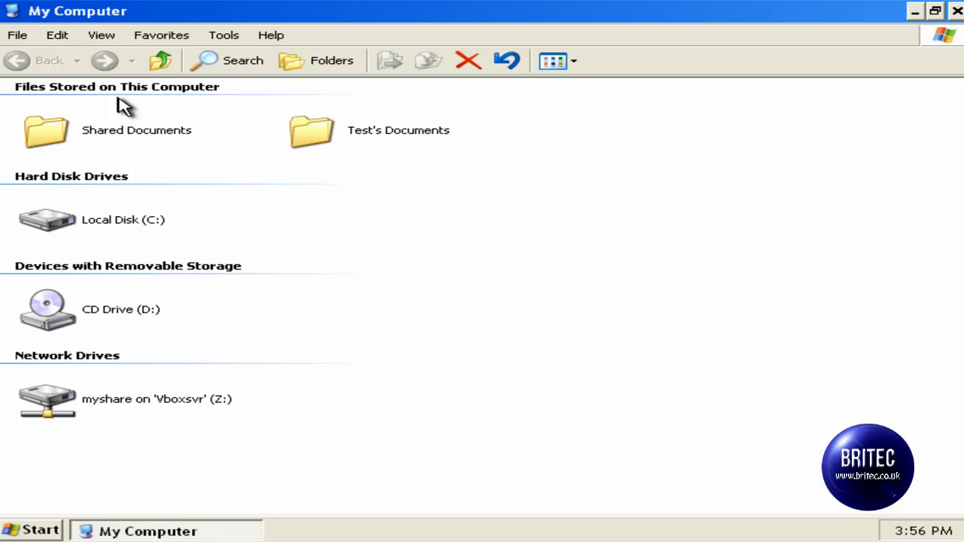
Bring up Folder Options from the Tools menu on its View settings.
left_click(220, 36)
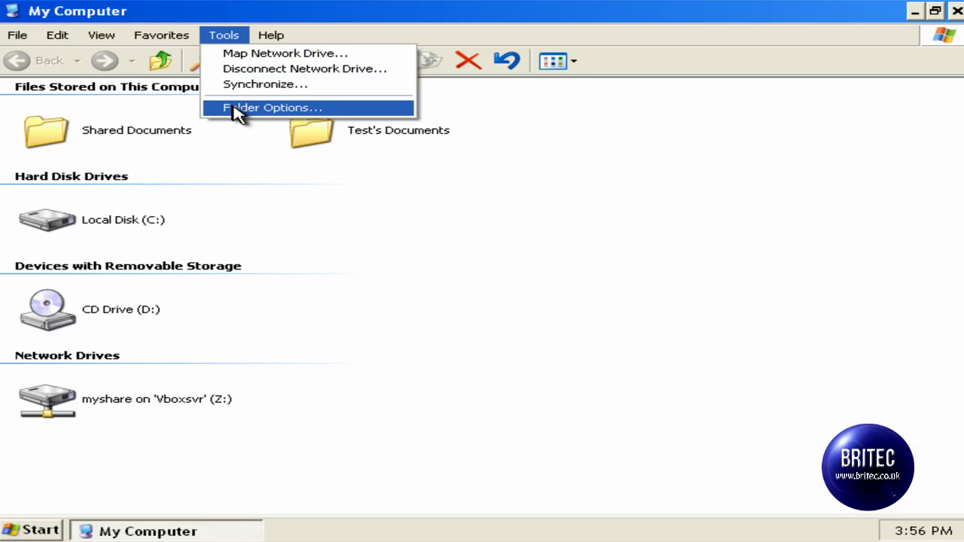
left_click(238, 108)
left_click_drag(230, 28, 230, 100)
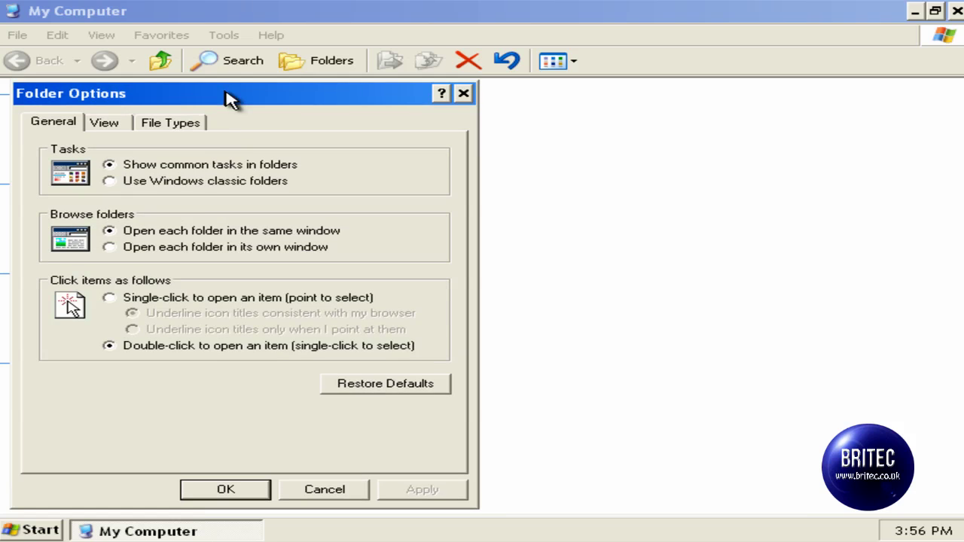
left_click(112, 126)
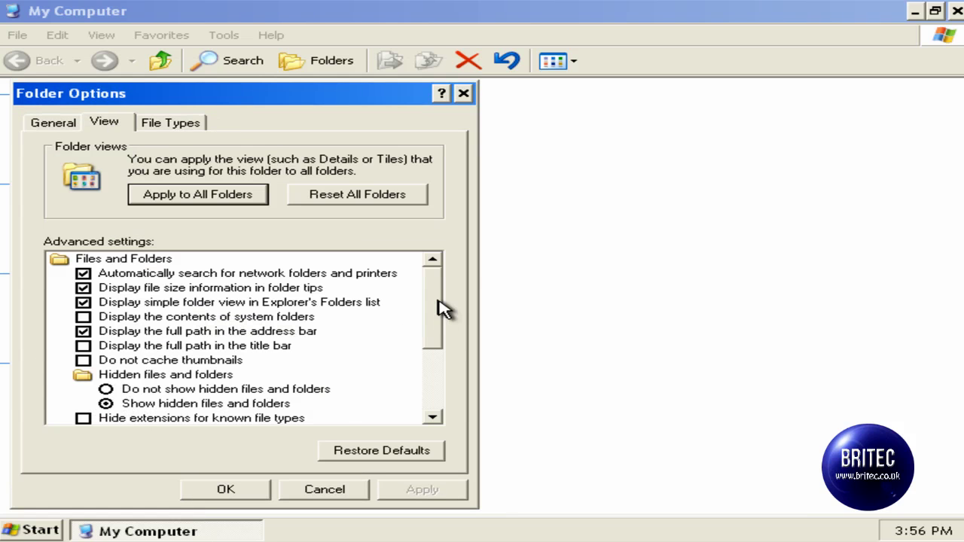
left_click_drag(444, 309, 437, 345)
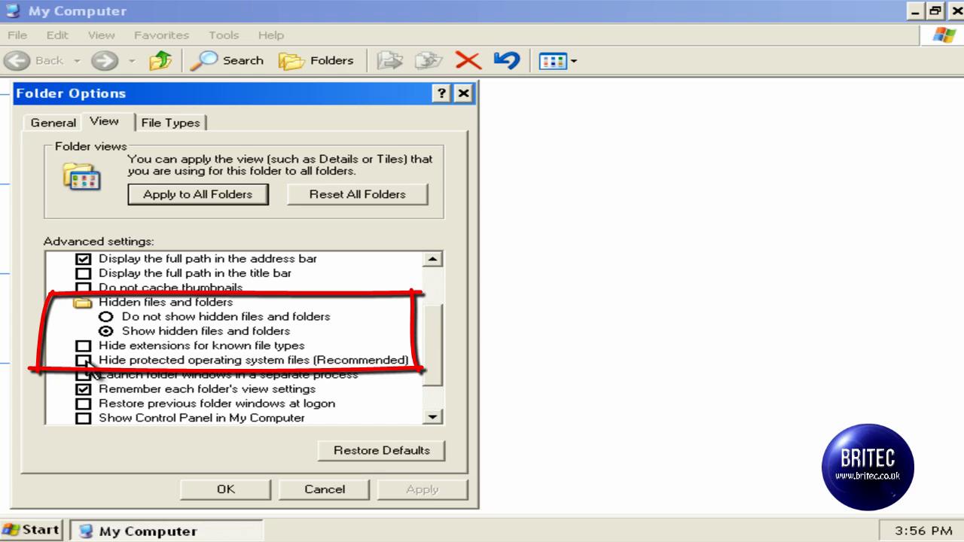
left_click(83, 360)
left_click(83, 346)
left_click(106, 317)
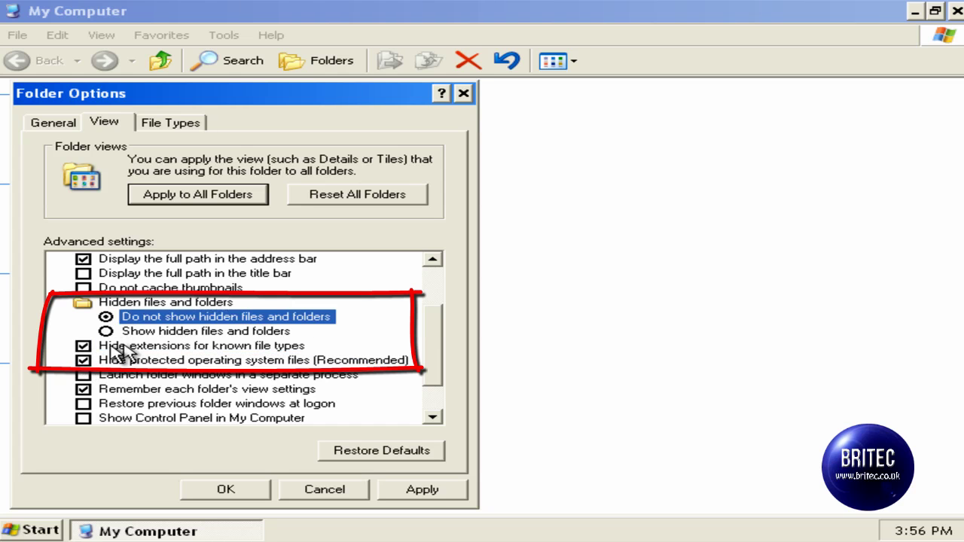
Show hidden files, protected operating system files and known file extensions, then apply and close.
left_click(105, 331)
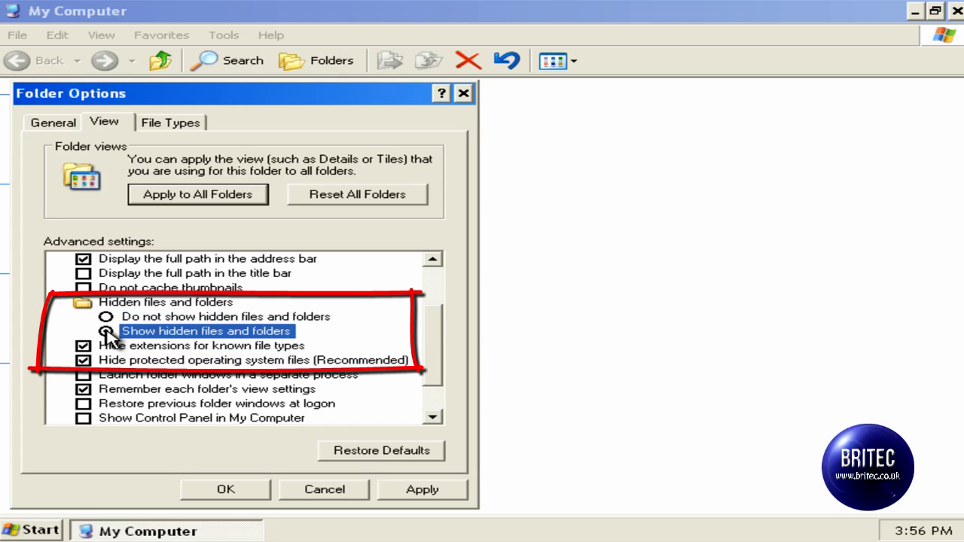
left_click(83, 360)
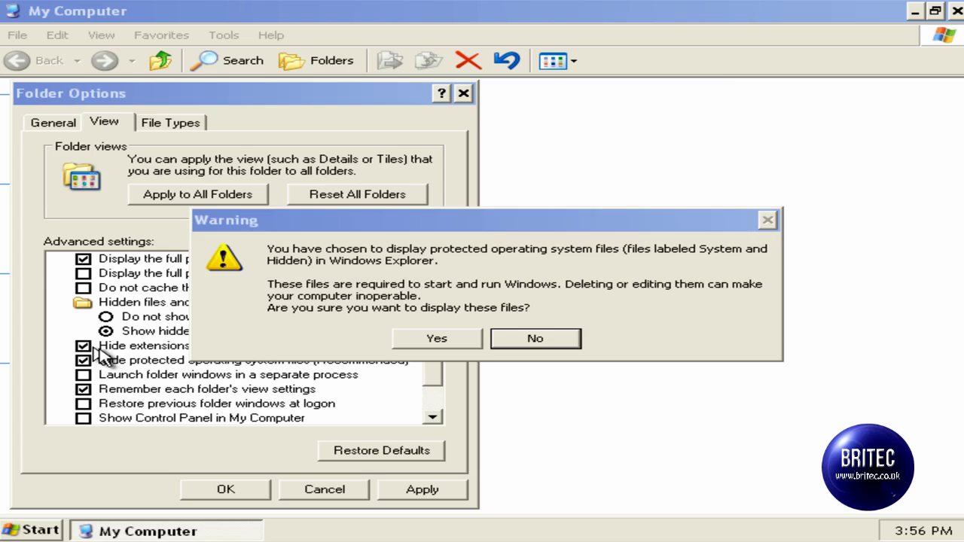
left_click(422, 344)
left_click(83, 346)
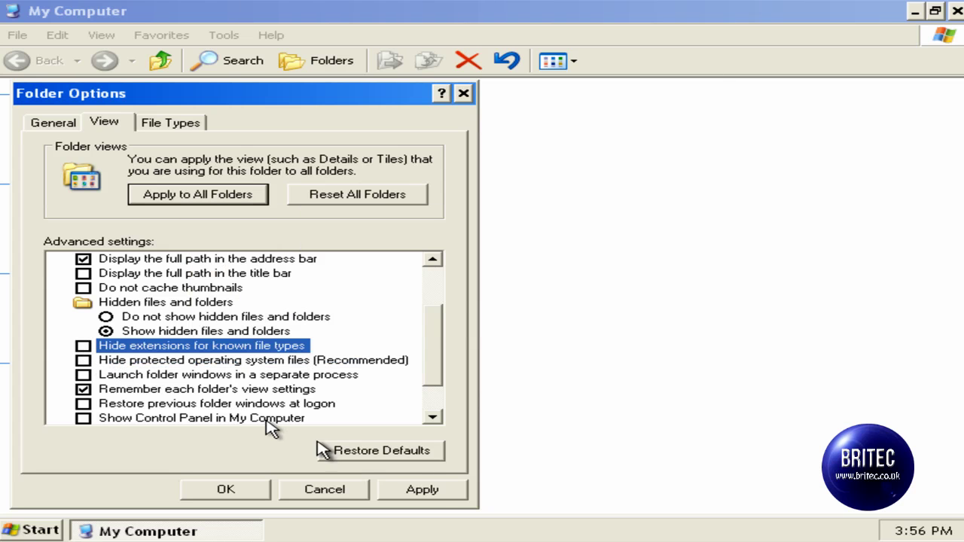
left_click(426, 492)
left_click(223, 491)
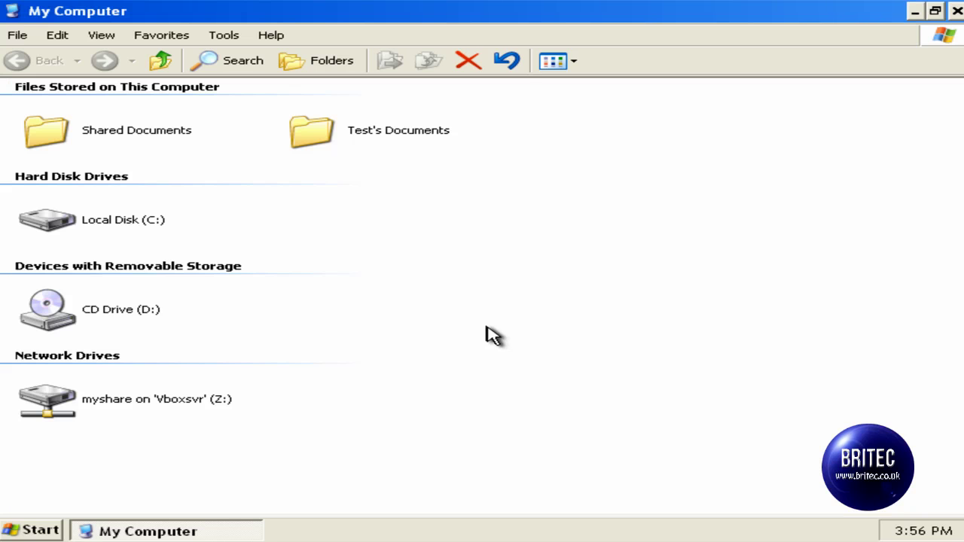
Browse to C:\Documents and Settings\Test\Local Settings\Application Data.
double_click(96, 223)
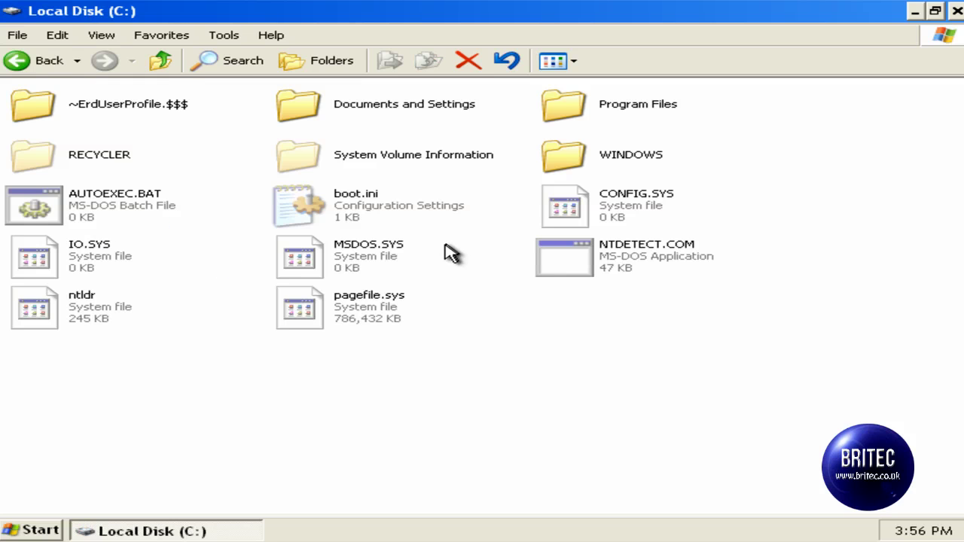
double_click(388, 111)
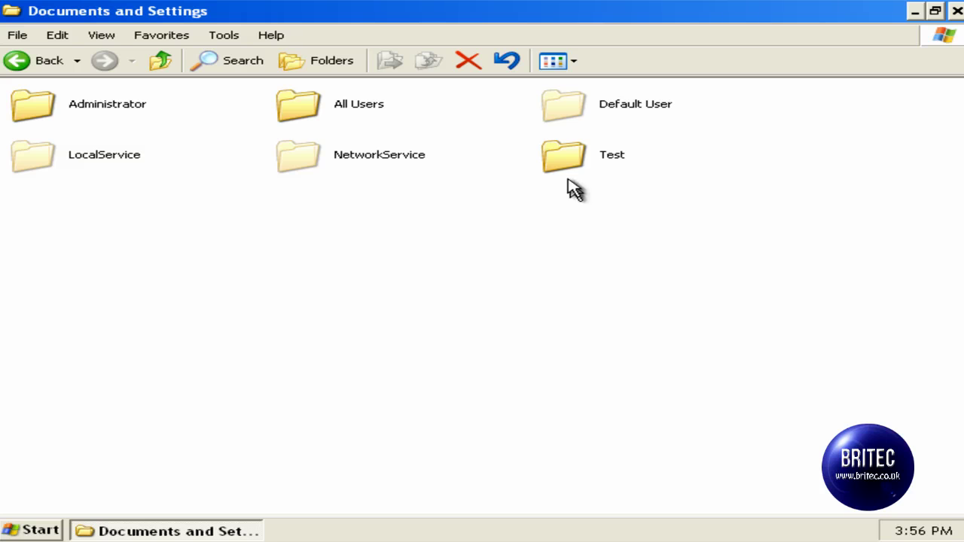
mouse_move(561, 159)
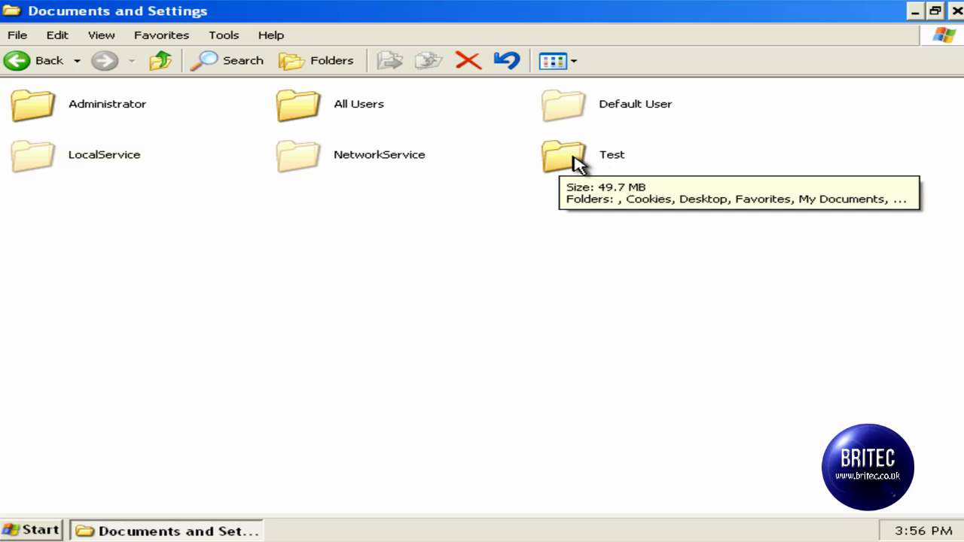
double_click(565, 158)
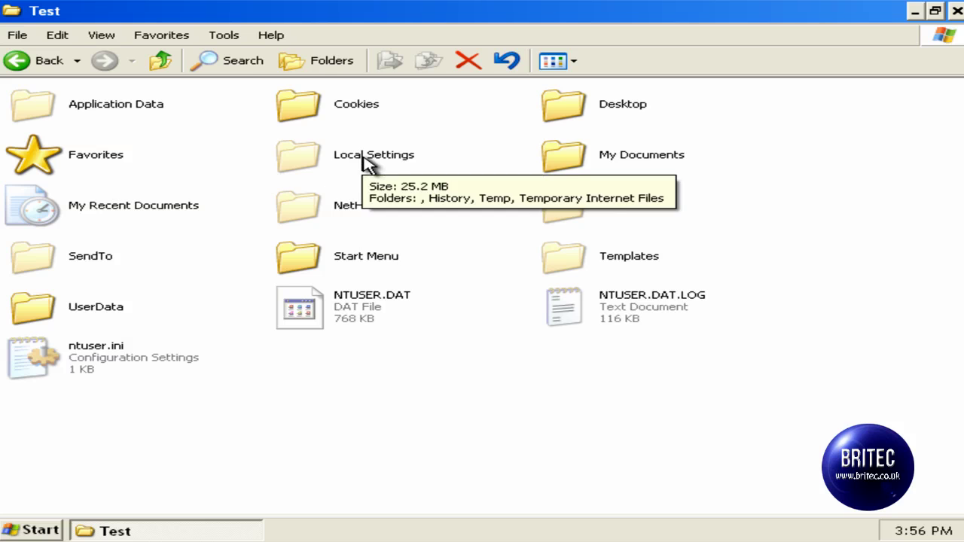
double_click(367, 159)
double_click(92, 111)
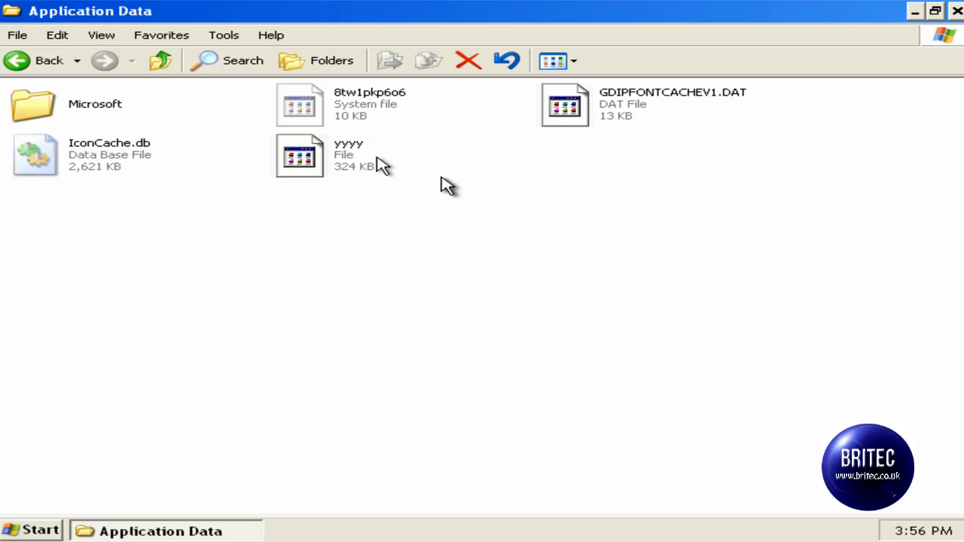
Delete the yyyy file to the Recycle Bin and close the window.
left_click(301, 156)
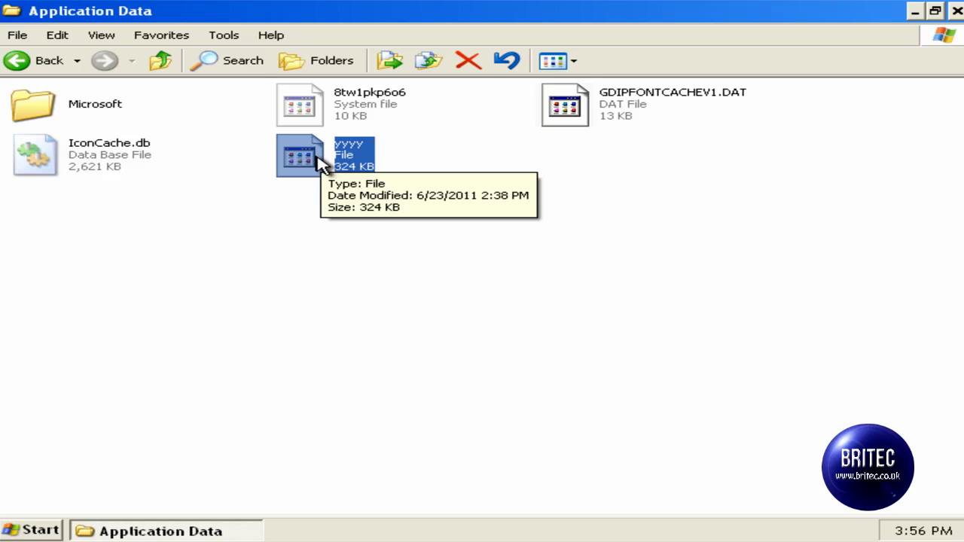
right_click(320, 158)
left_click(411, 347)
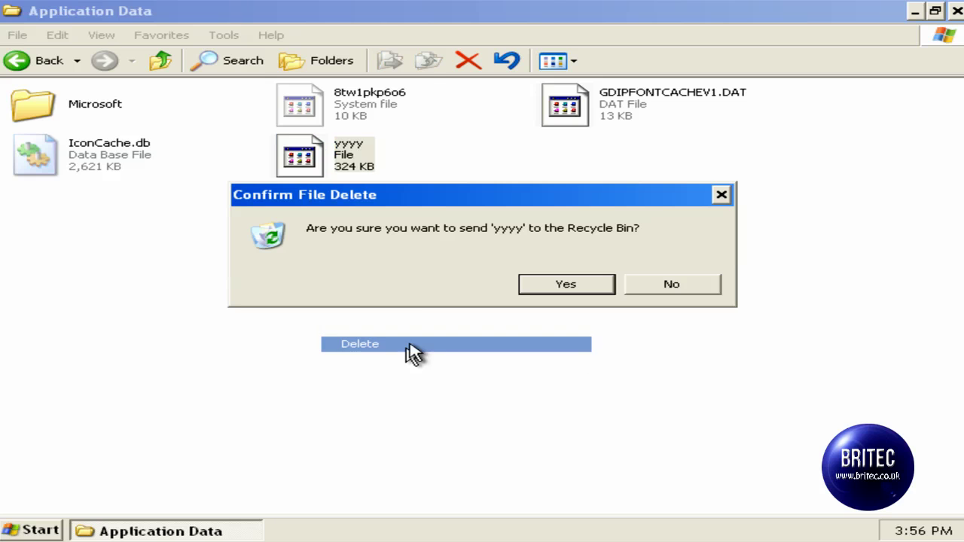
left_click(521, 283)
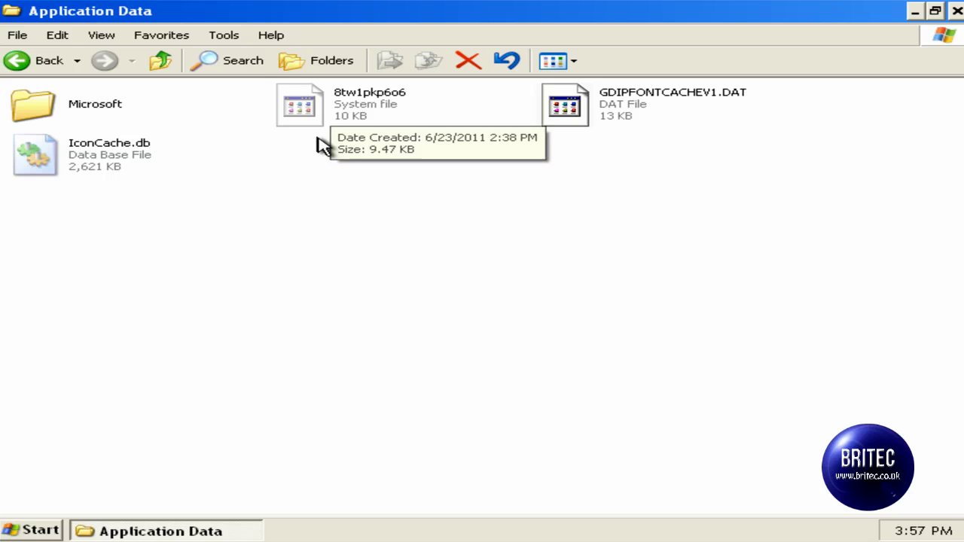
left_click(957, 11)
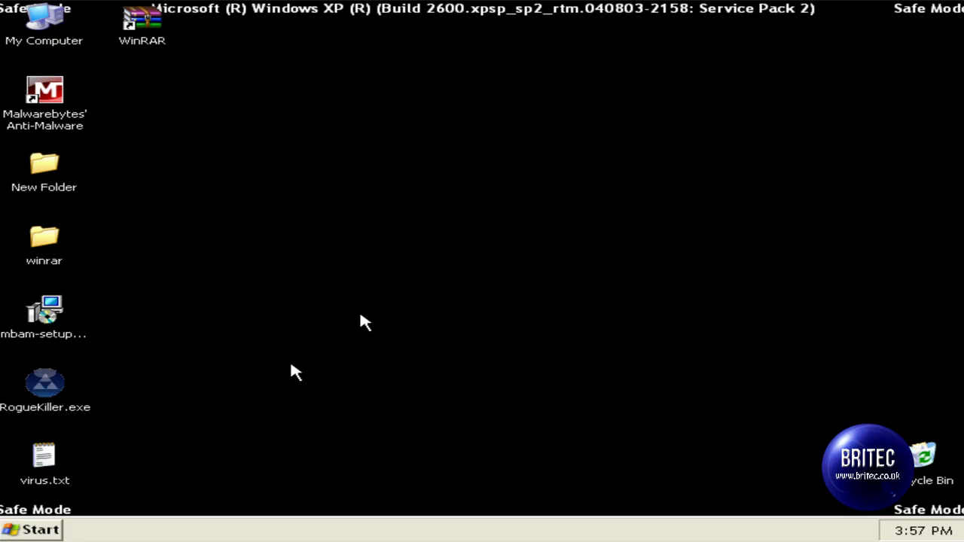
Try launching RogueKiller.exe and Internet Explorer, dismissing the Open With prompt each one raises.
double_click(58, 390)
left_click(554, 283)
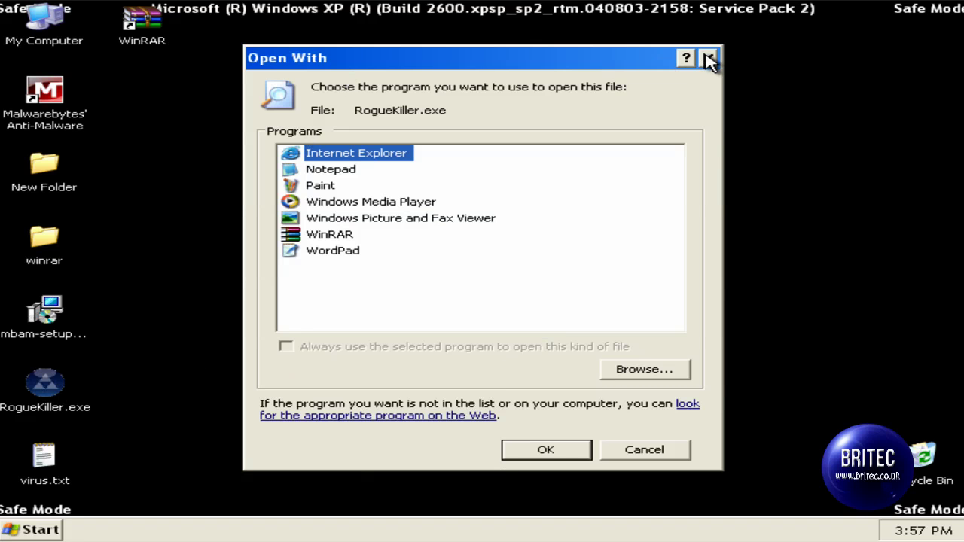
left_click(708, 58)
left_click(475, 226)
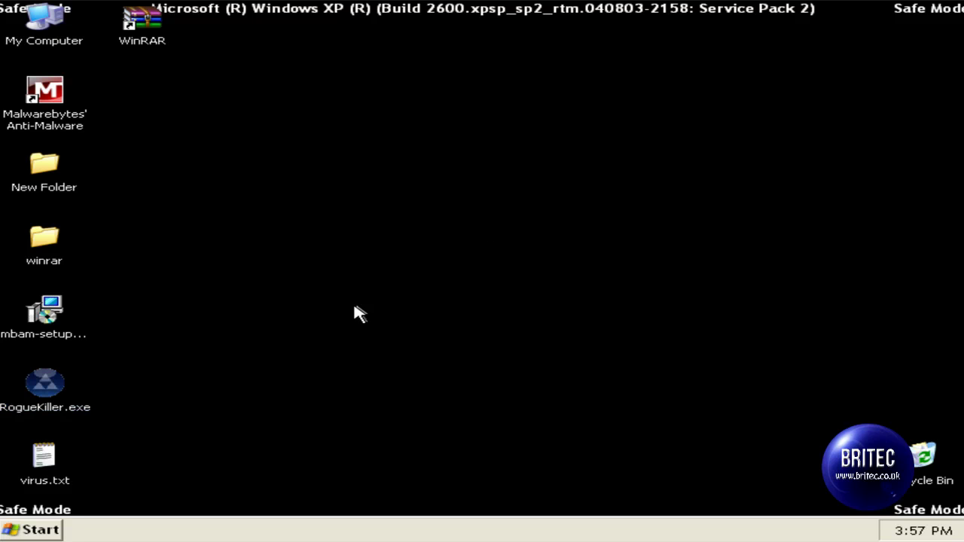
left_click(35, 531)
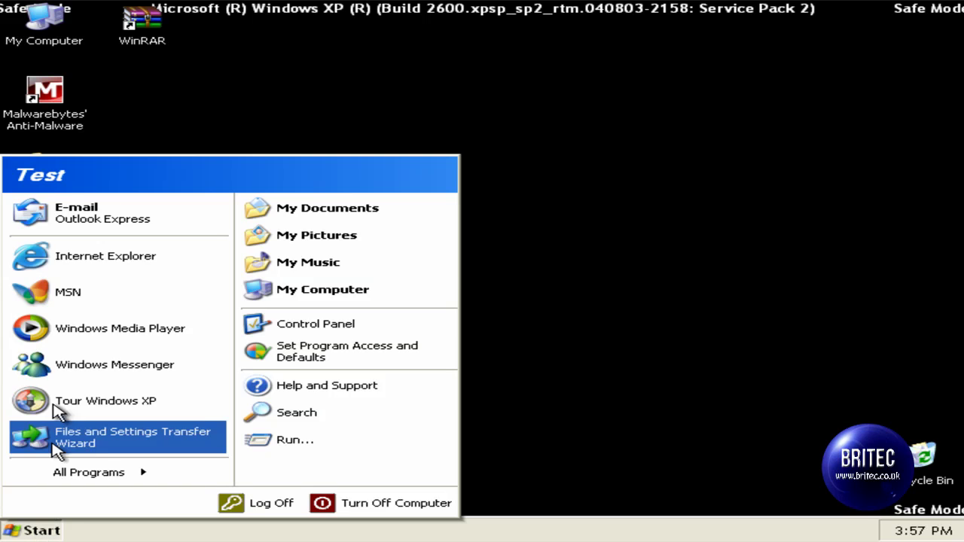
left_click(94, 252)
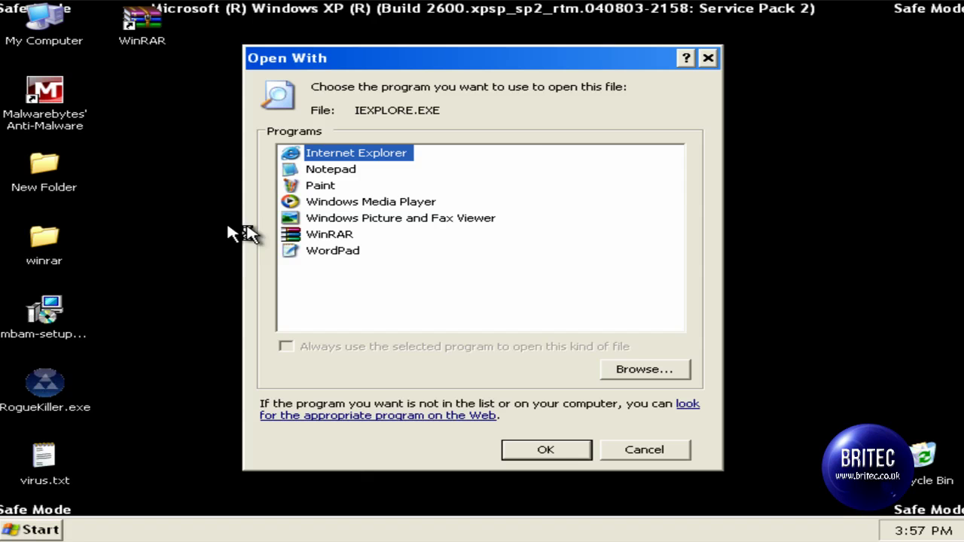
left_click(708, 58)
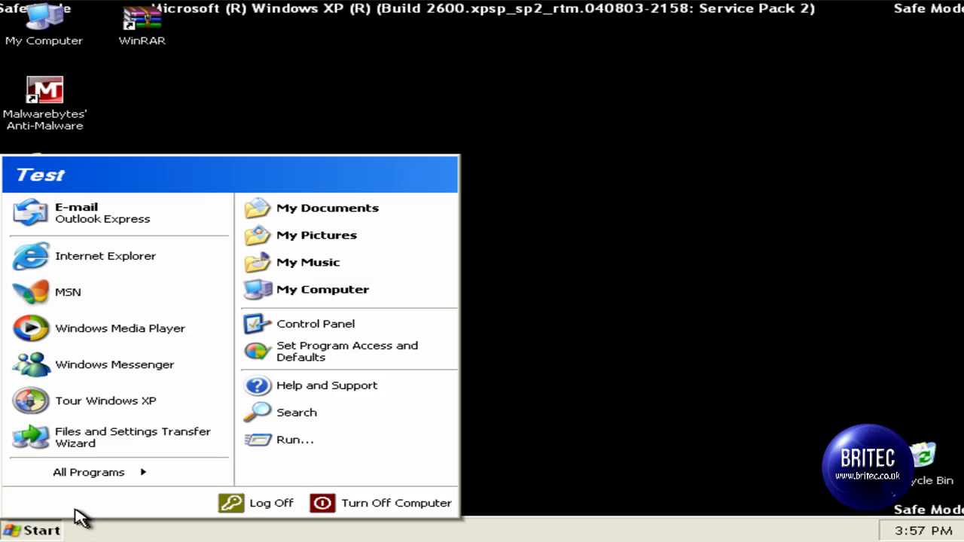
Try running regedit from Run, cancel its Open With prompt, then open My Computer.
left_click(292, 440)
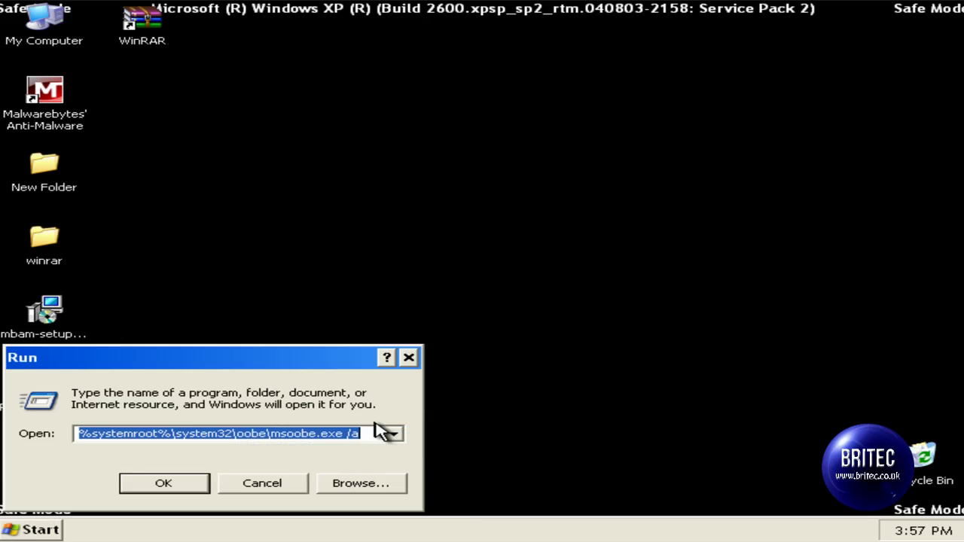
type("regedit")
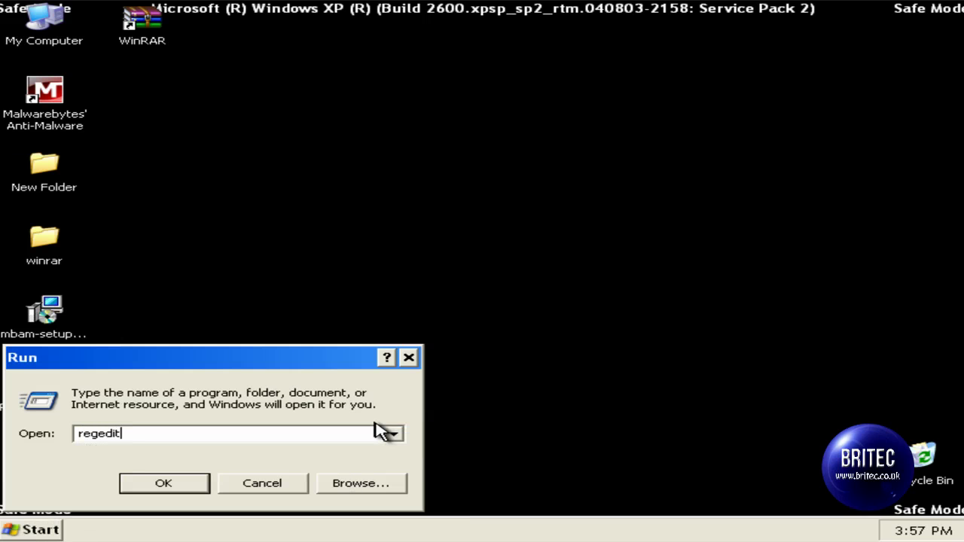
key("Return")
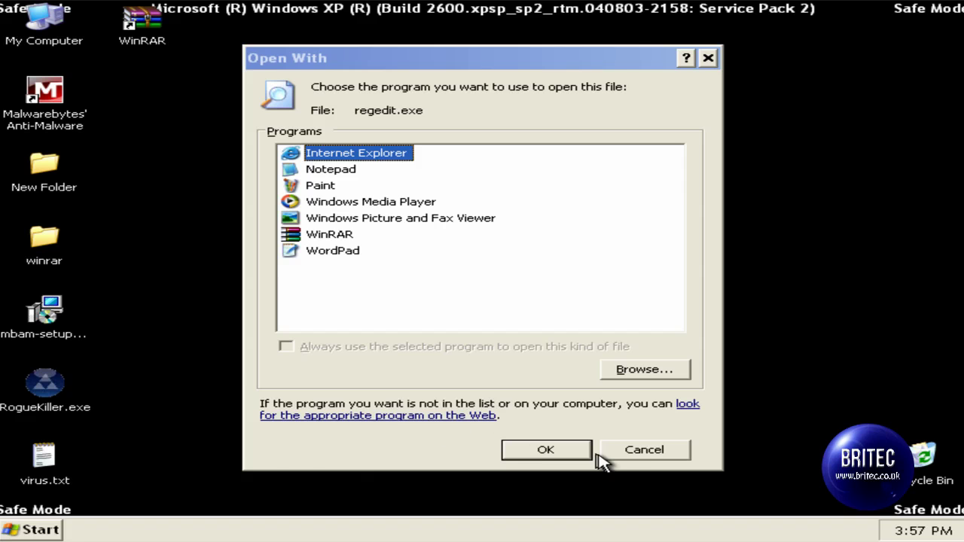
left_click(678, 450)
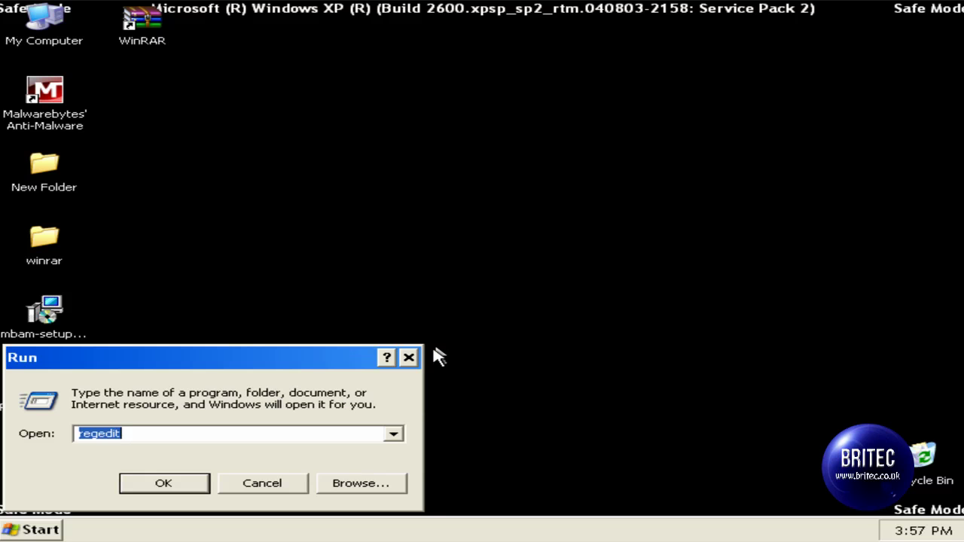
key("Escape")
double_click(43, 34)
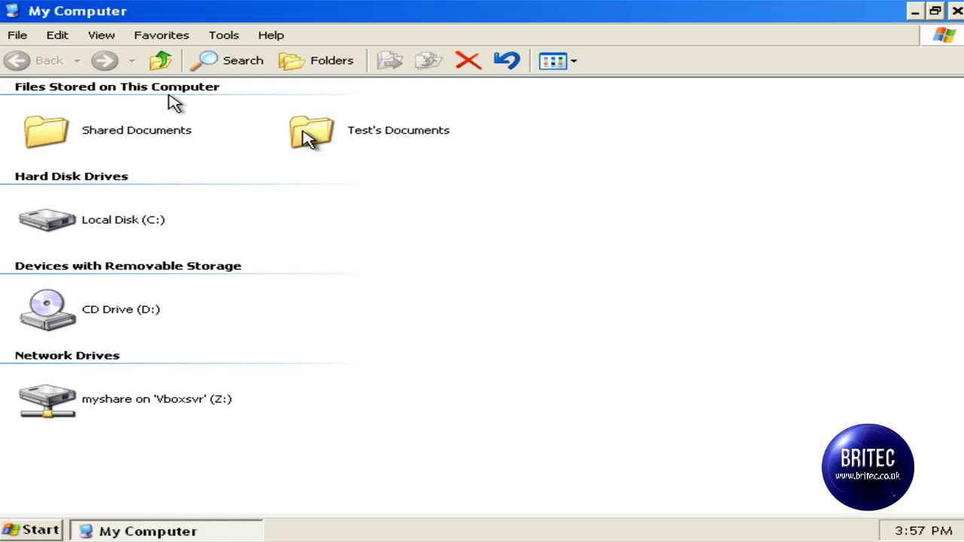
Browse to the C:\WINDOWS\system32 folder.
left_click(106, 225)
double_click(106, 225)
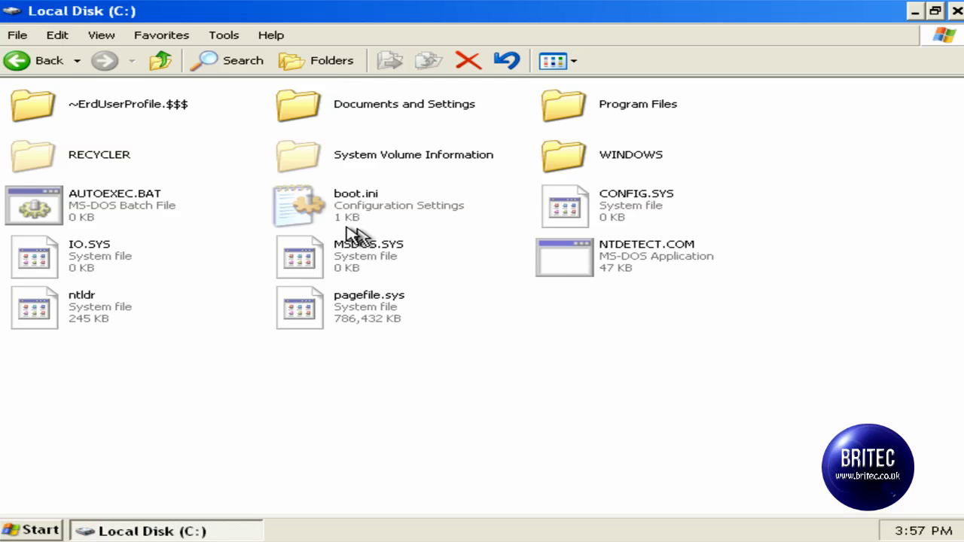
double_click(600, 161)
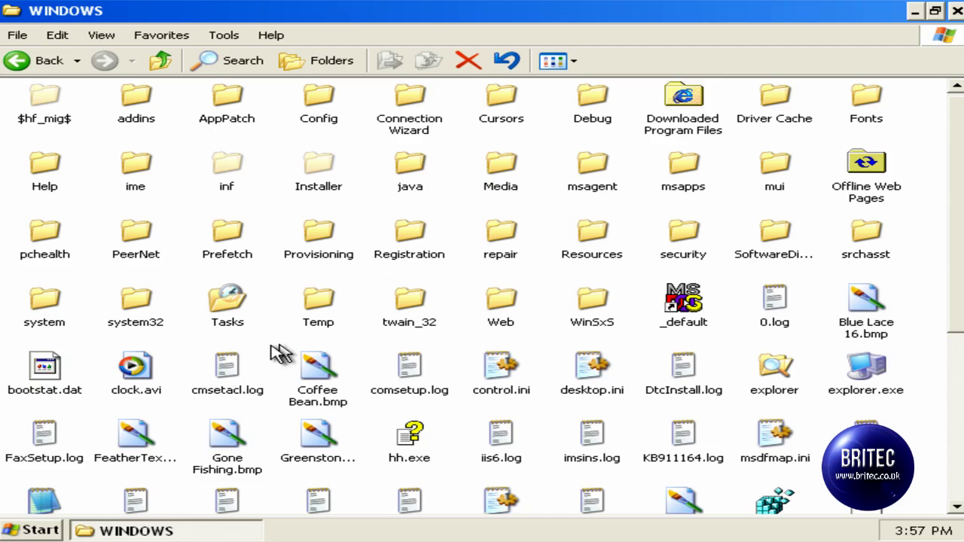
double_click(136, 313)
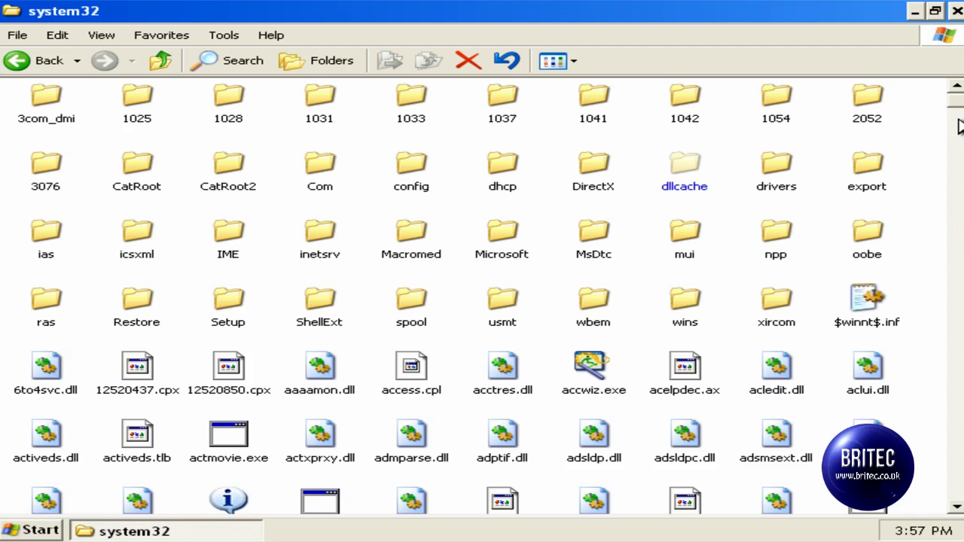
left_click_drag(959, 110, 956, 158)
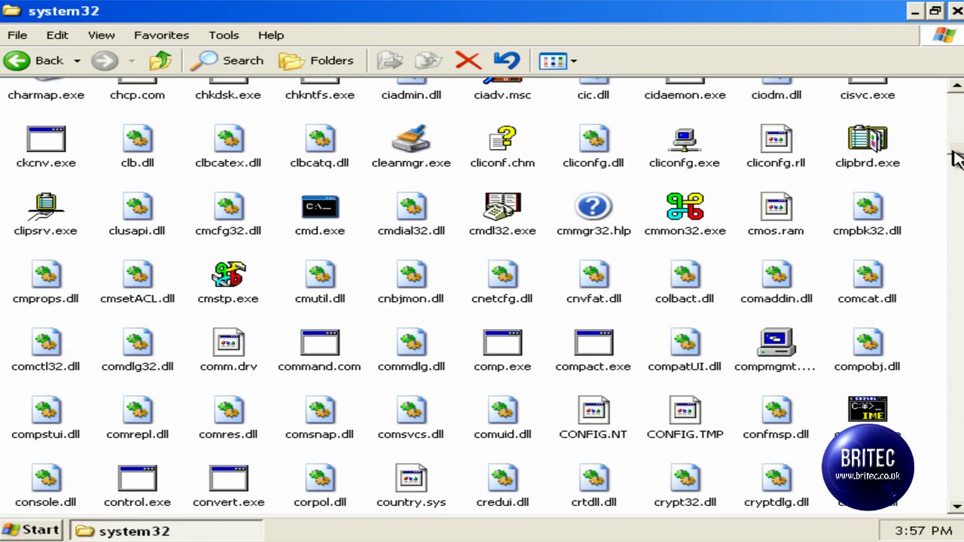
Launch command.com from system32 and run regedit from it.
double_click(332, 354)
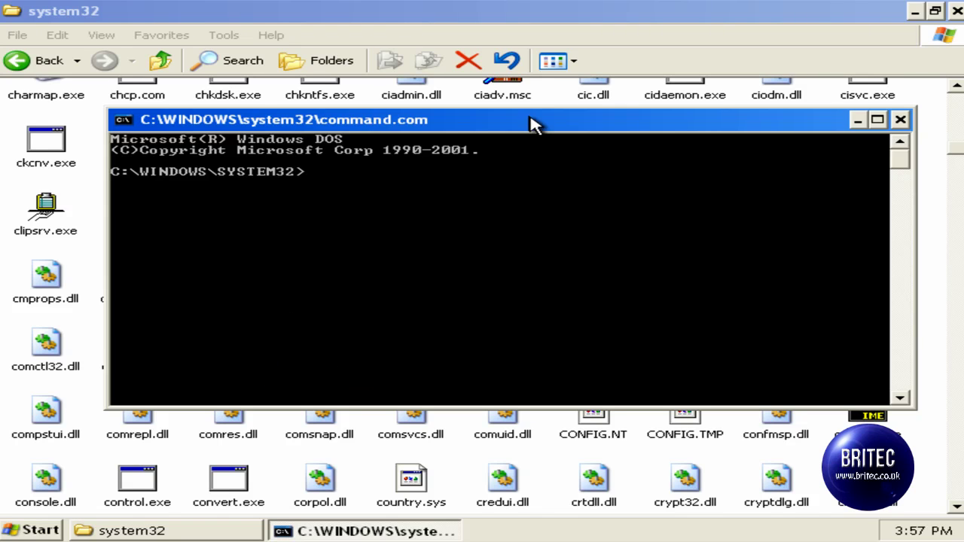
left_click_drag(530, 123, 497, 125)
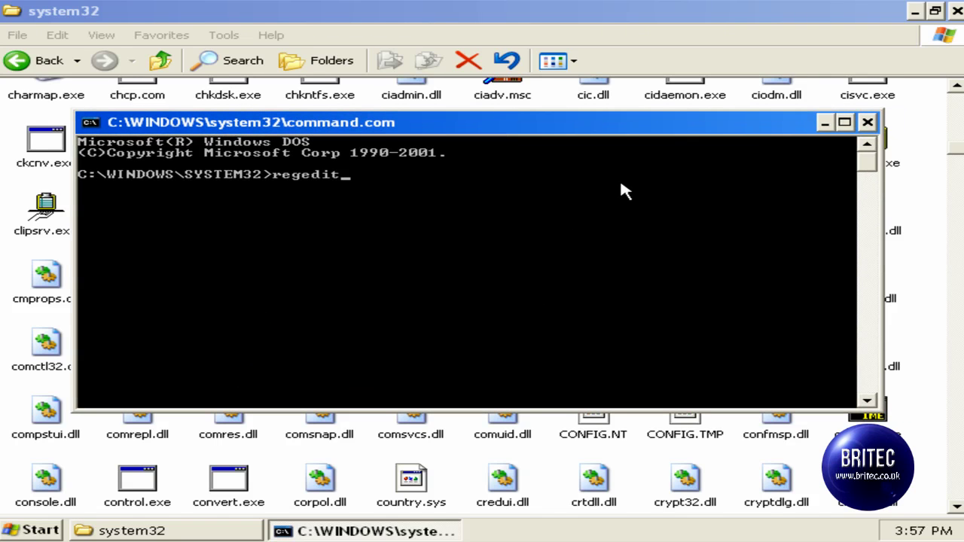
key("Return")
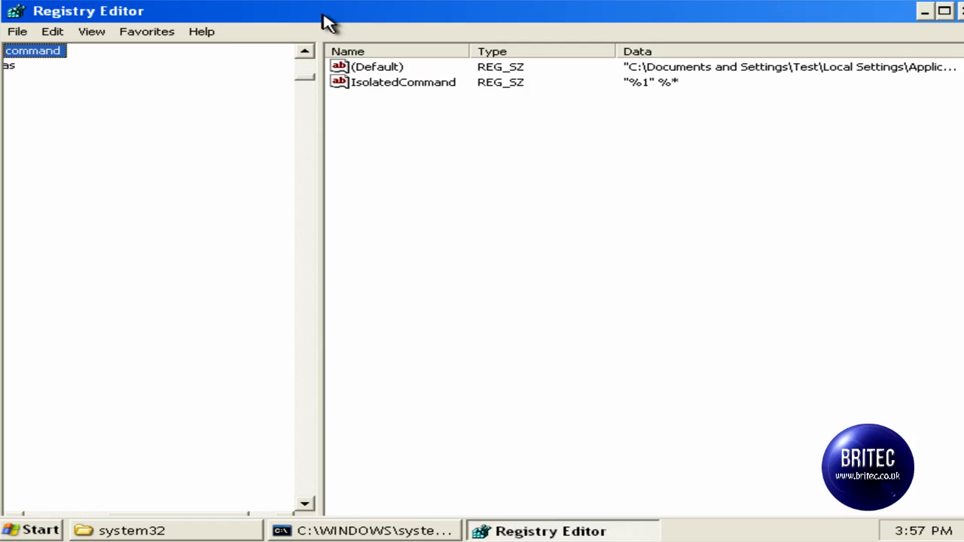
Reposition the Registry Editor window and select the HKEY_CLASSES_ROOT\.exe\shell\open\command key.
mouse_move(326, 21)
left_mouse_down()
mouse_move(339, 33)
mouse_move(327, 26)
left_mouse_up()
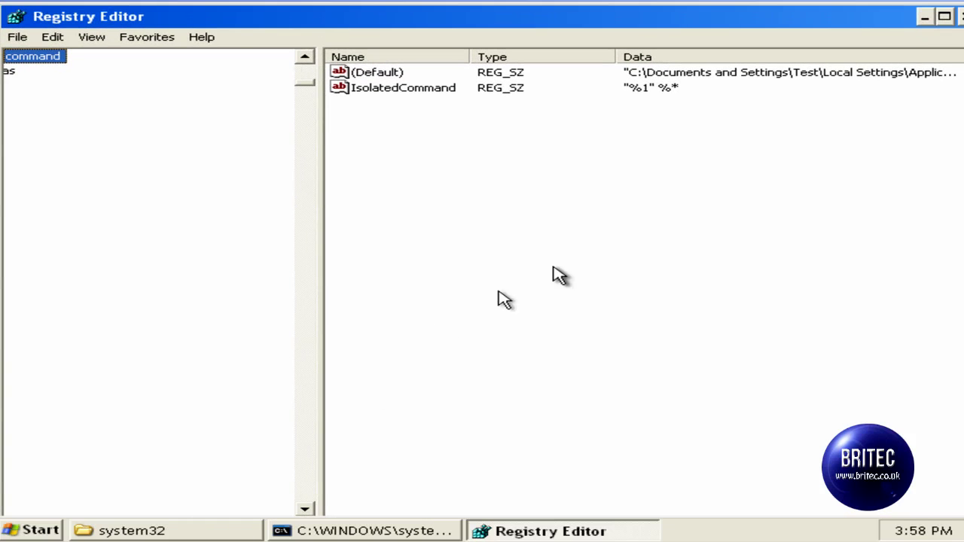
left_click_drag(303, 90, 305, 63)
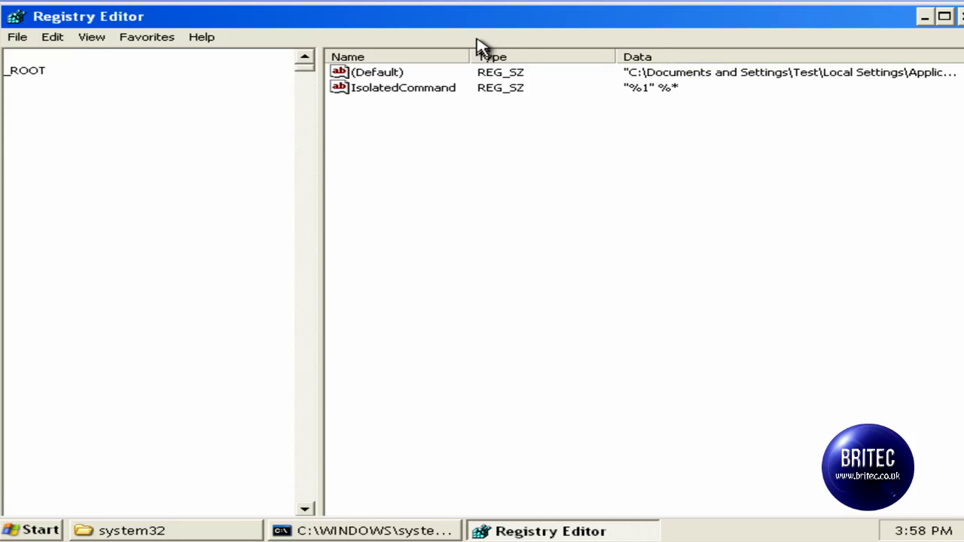
left_click_drag(479, 17, 486, 2)
left_click_drag(195, 508, 62, 508)
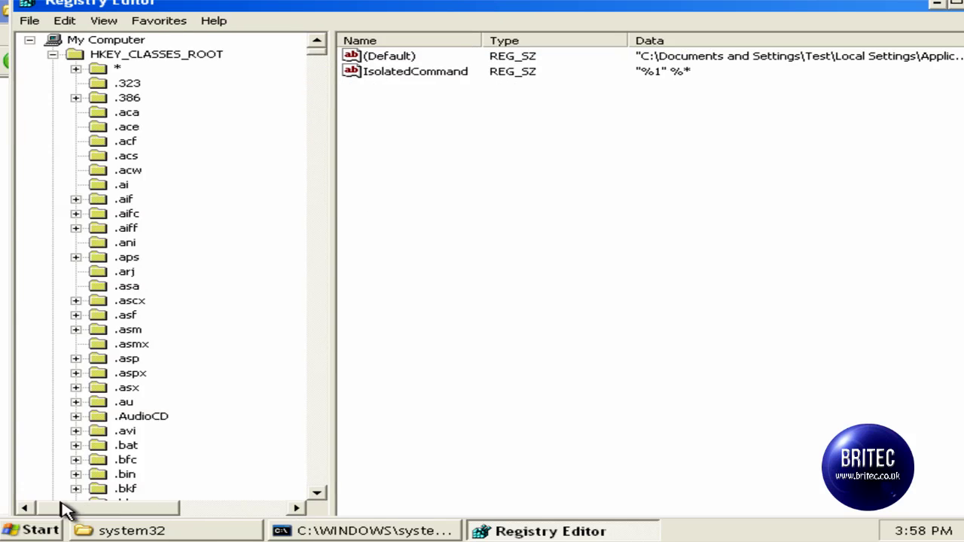
left_click_drag(375, 11, 360, 23)
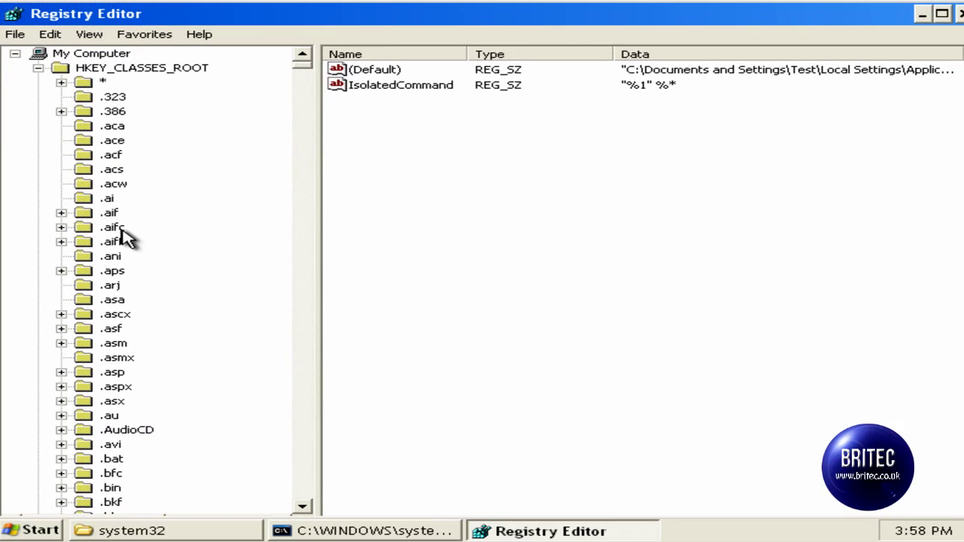
left_click(37, 68)
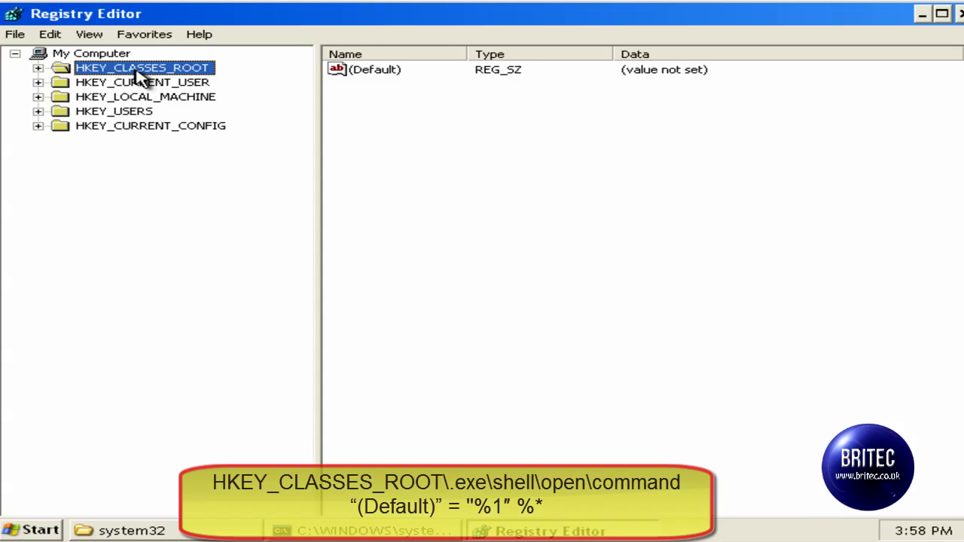
left_click(38, 68)
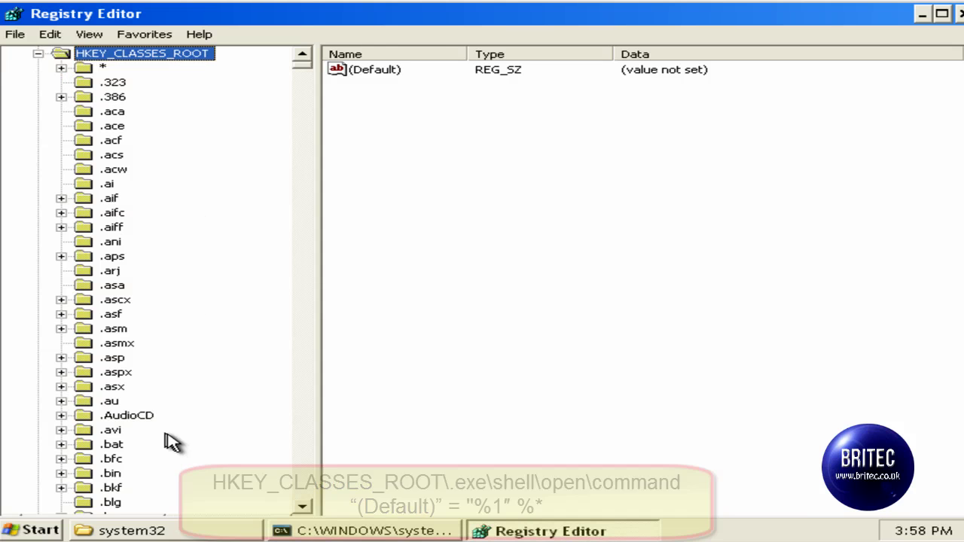
left_click_drag(302, 508, 303, 508)
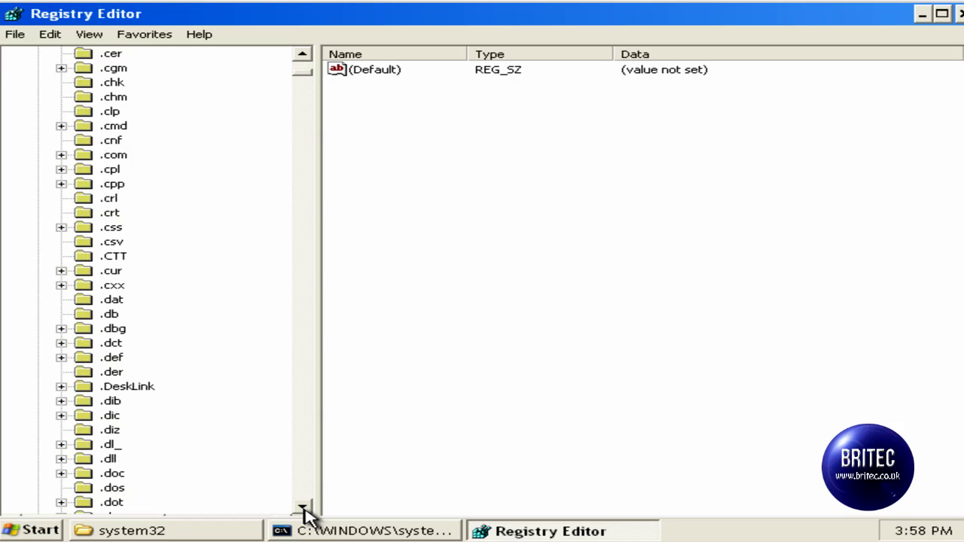
left_click_drag(303, 508, 303, 509)
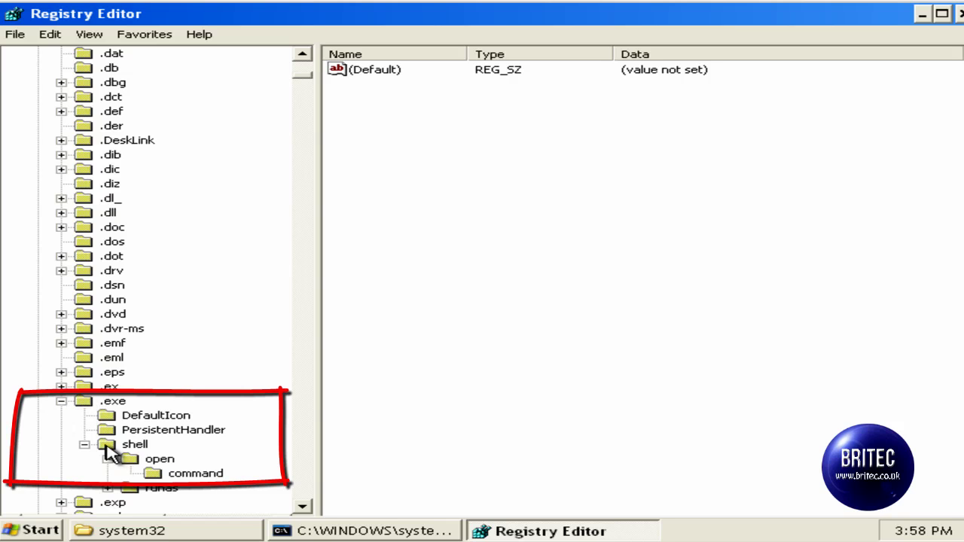
left_click(156, 475)
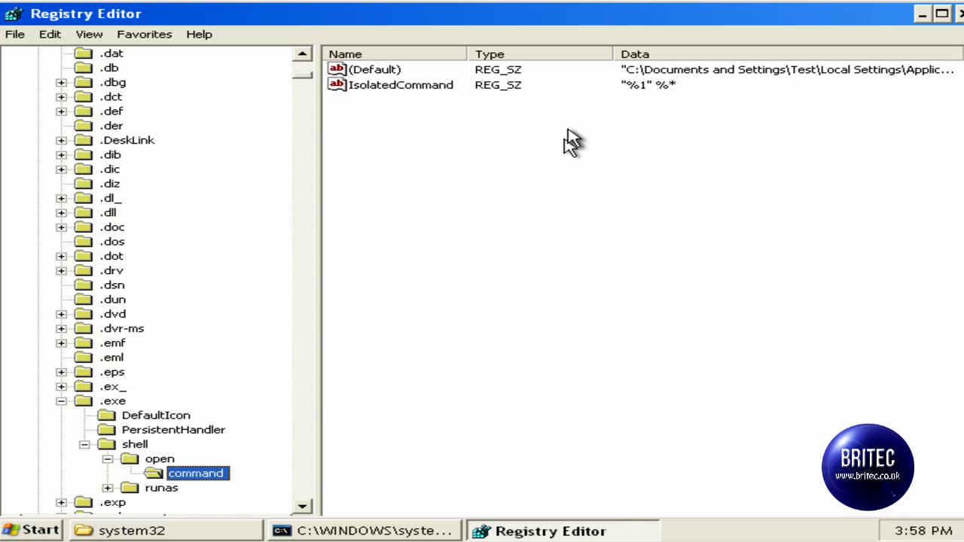
Edit the .exe command key's (Default) value, removing the uob.exe path to leave "%1" %*.
left_click(671, 73)
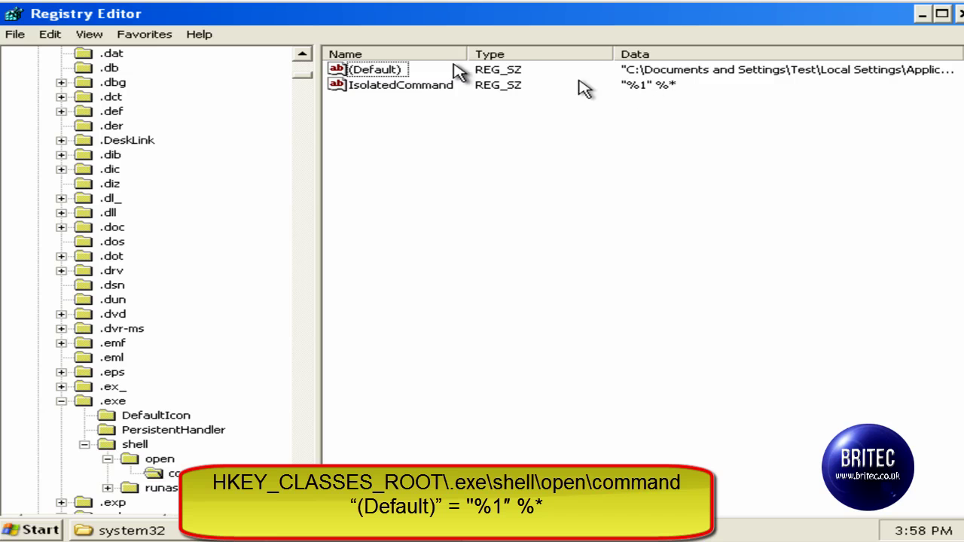
double_click(379, 72)
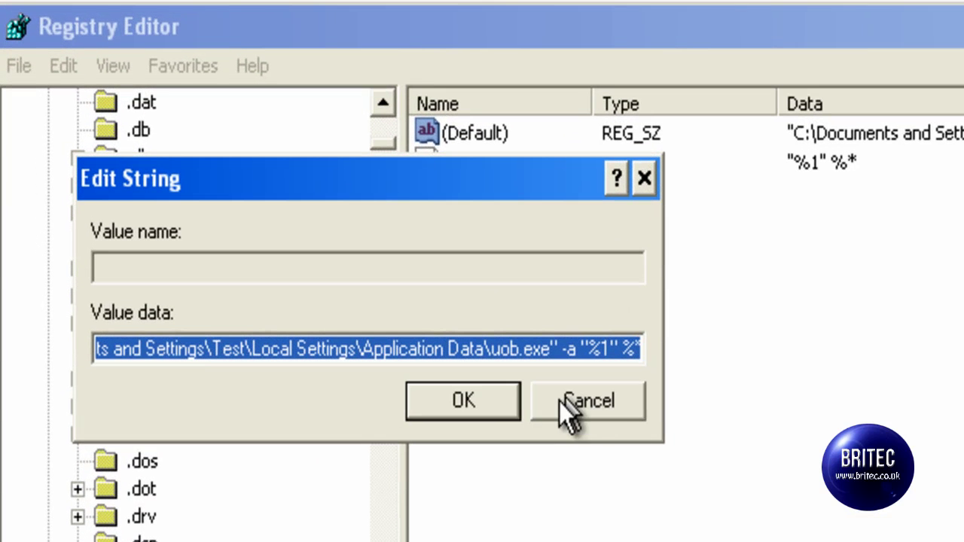
left_click(578, 350)
left_click_drag(584, 350, 90, 348)
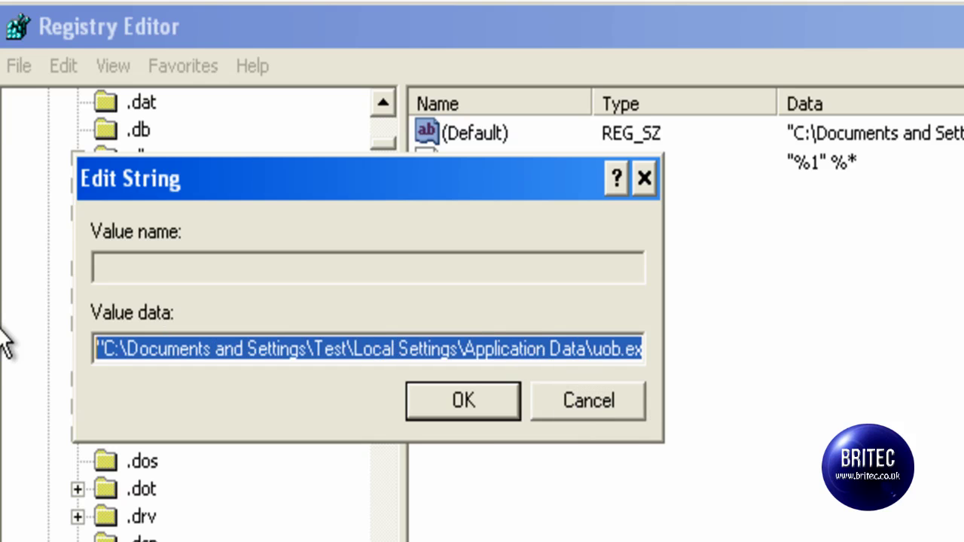
type("\"%1\" %*")
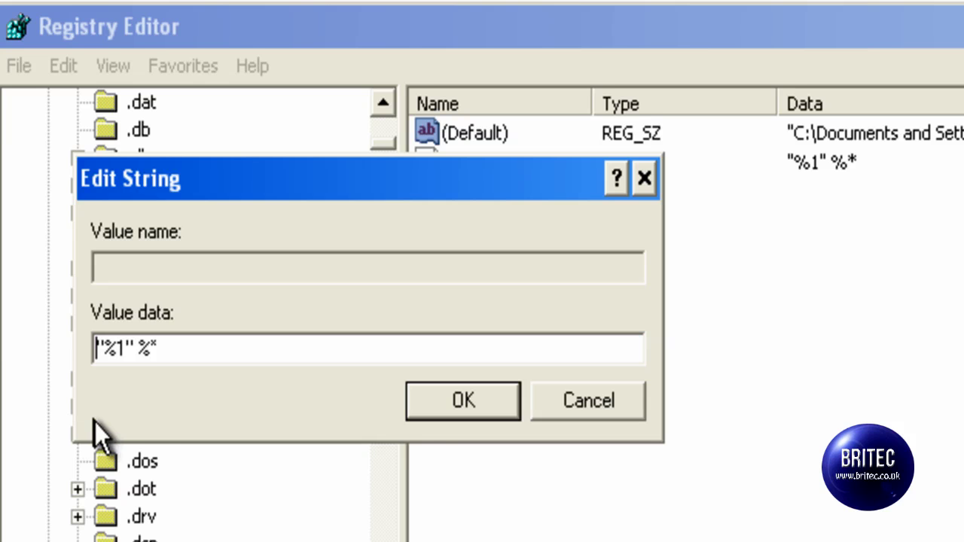
left_click(458, 413)
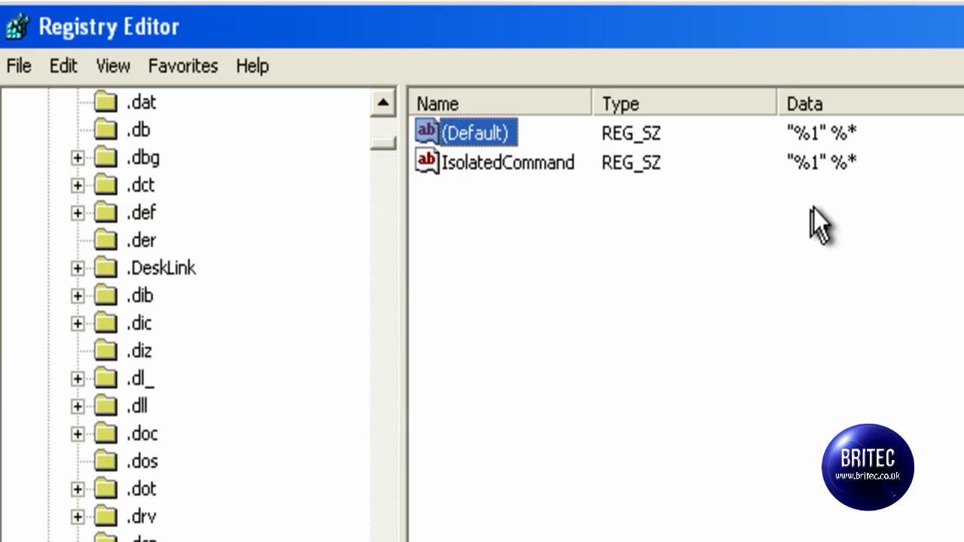
left_click(564, 308)
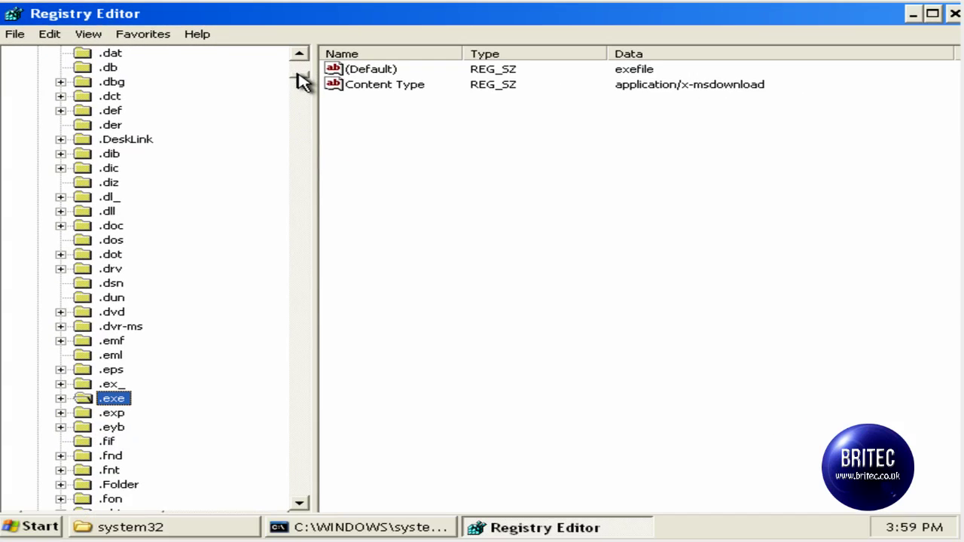
Expand HKCR\exefile\shell\open and select its command key.
left_click_drag(300, 82, 308, 267)
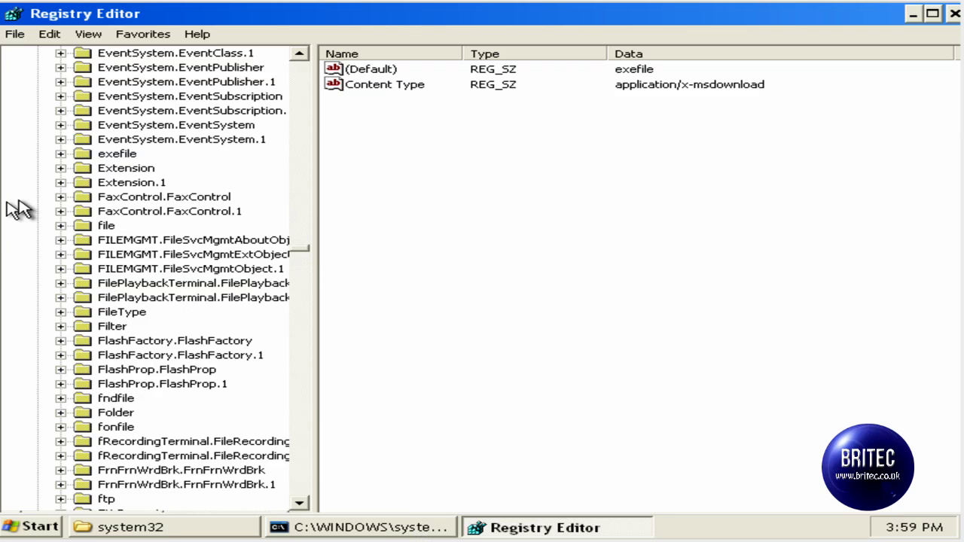
left_click(78, 153)
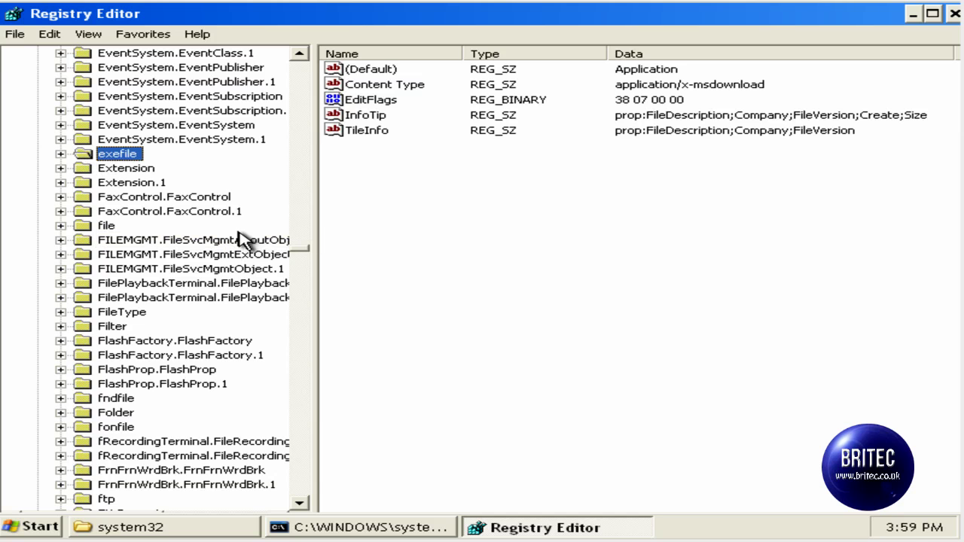
left_click(60, 155)
left_click(94, 184)
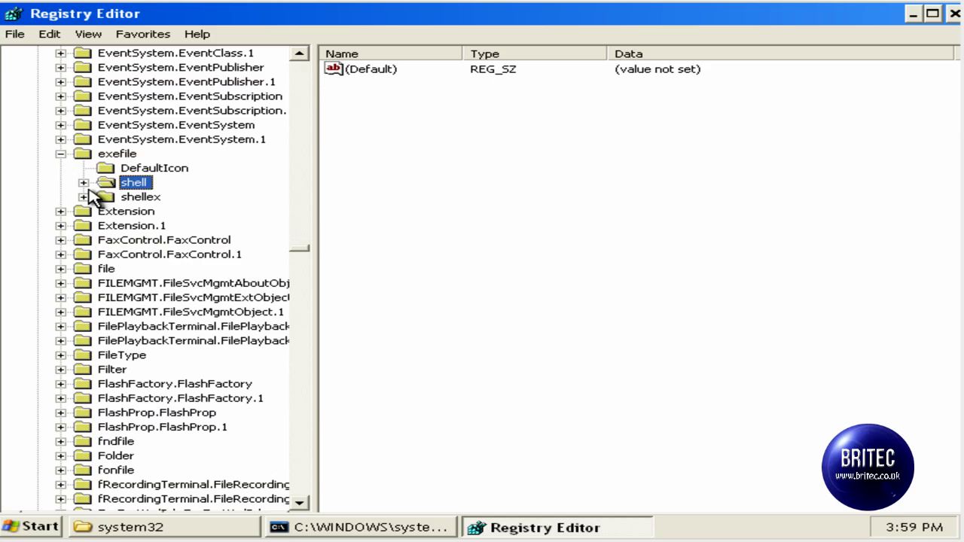
left_click(84, 183)
left_click(121, 201)
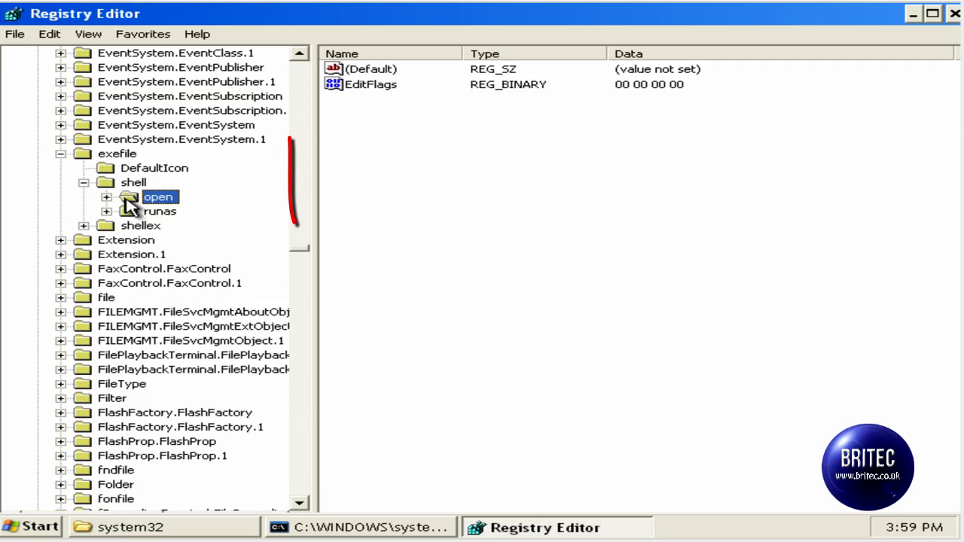
left_click(107, 198)
left_click(154, 211)
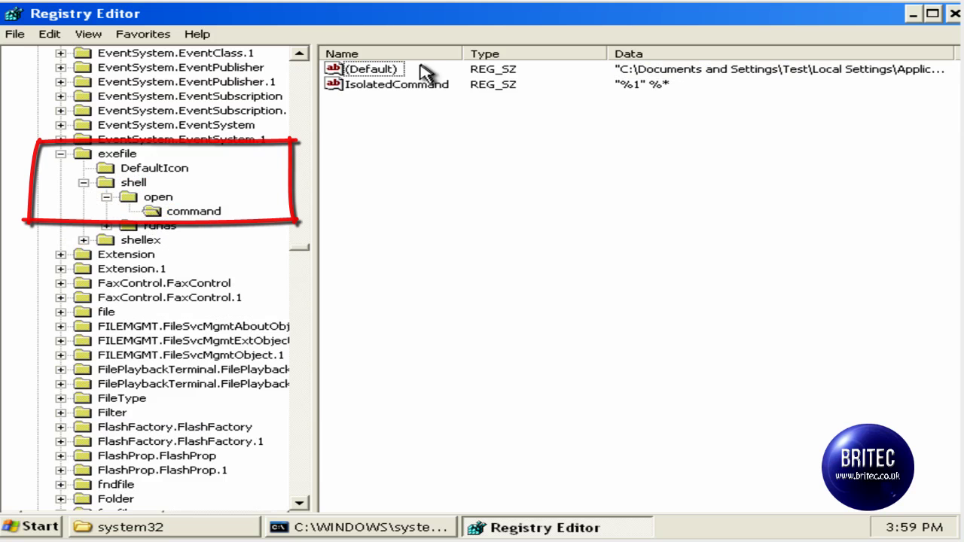
Edit its (Default) value, deleting the uob.exe path so it reads "%1" %*.
double_click(363, 69)
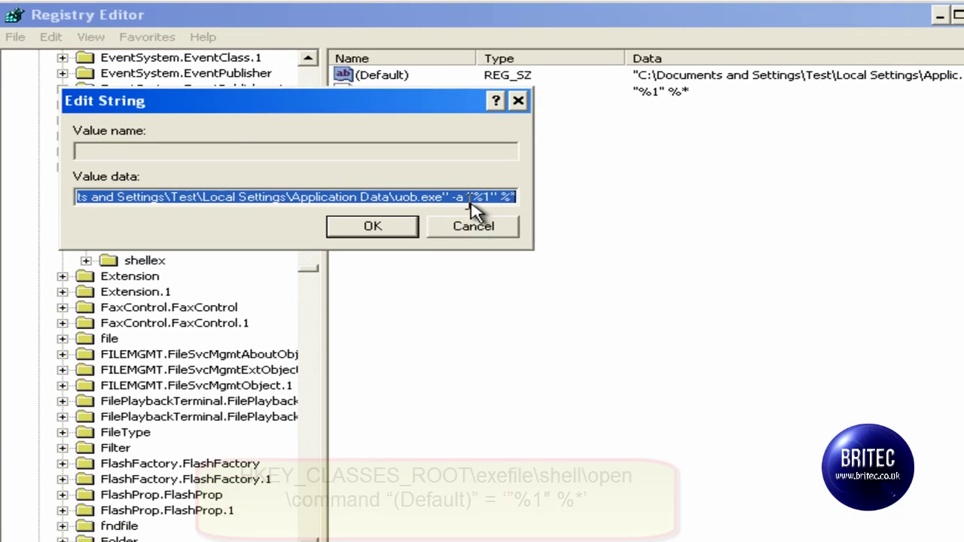
left_click(451, 181)
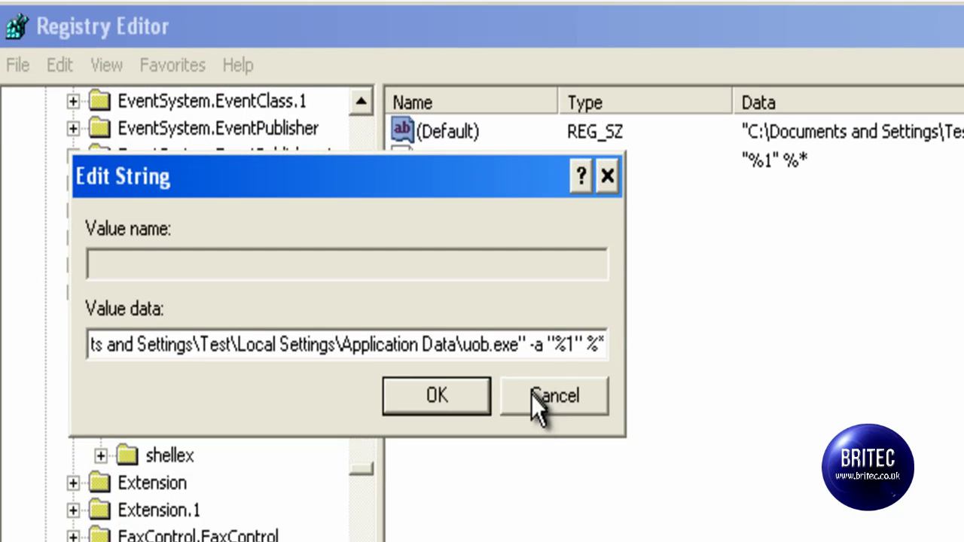
key("BackSpace")
key("BackSpace")
key("BackSpace")
key("BackSpace")
key("BackSpace")
key("BackSpace")
key("BackSpace")
key("BackSpace")
key("BackSpace")
key("BackSpace")
key("BackSpace")
key("BackSpace")
key("BackSpace")
key("BackSpace")
key("BackSpace")
key("BackSpace")
key("BackSpace")
key("BackSpace")
key("BackSpace")
key("BackSpace")
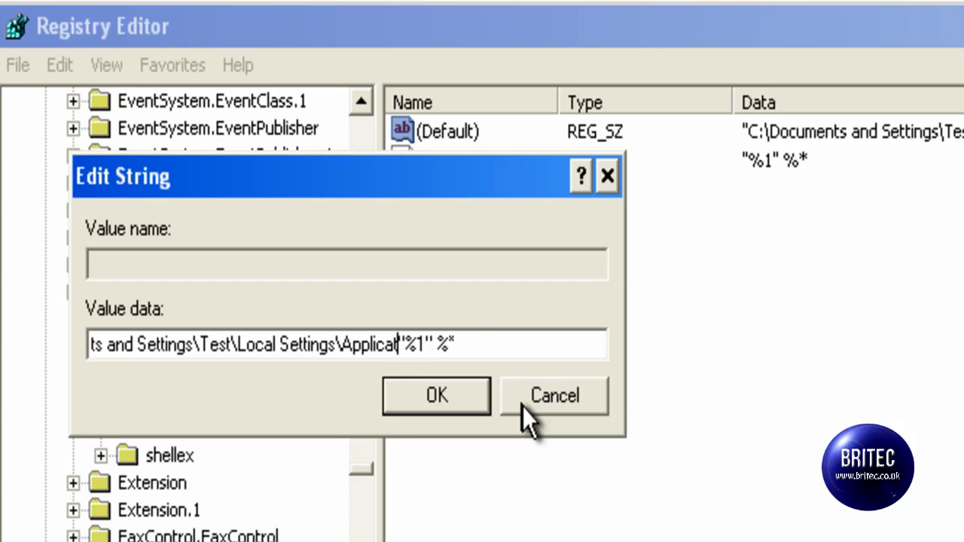
key("BackSpace")
key("BackSpace")
key("BackSpace")
key("BackSpace")
key("BackSpace")
key("BackSpace")
key("BackSpace")
key("BackSpace")
key("BackSpace")
key("BackSpace")
key("BackSpace")
key("BackSpace")
key("BackSpace")
key("BackSpace")
key("BackSpace")
key("BackSpace")
key("BackSpace")
key("BackSpace")
key("BackSpace")
key("BackSpace")
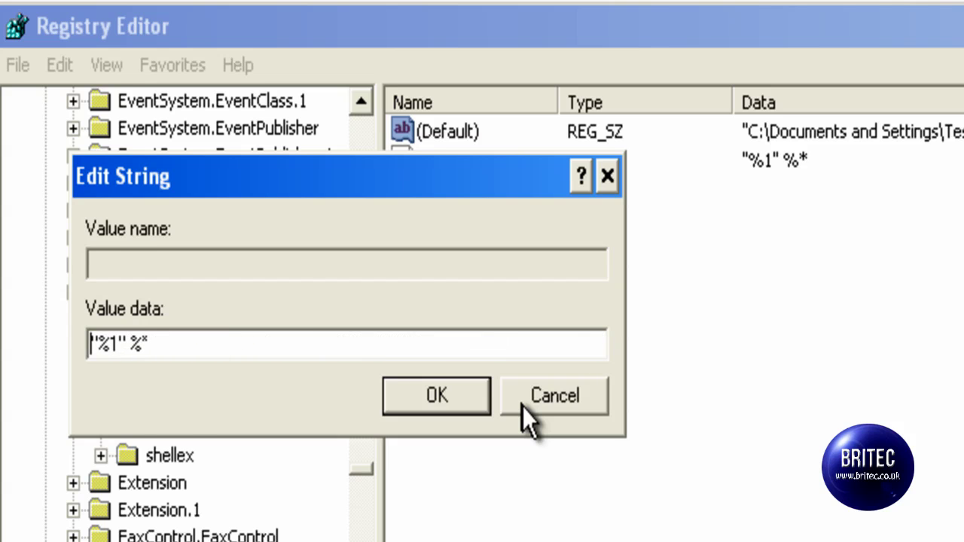
left_click(425, 388)
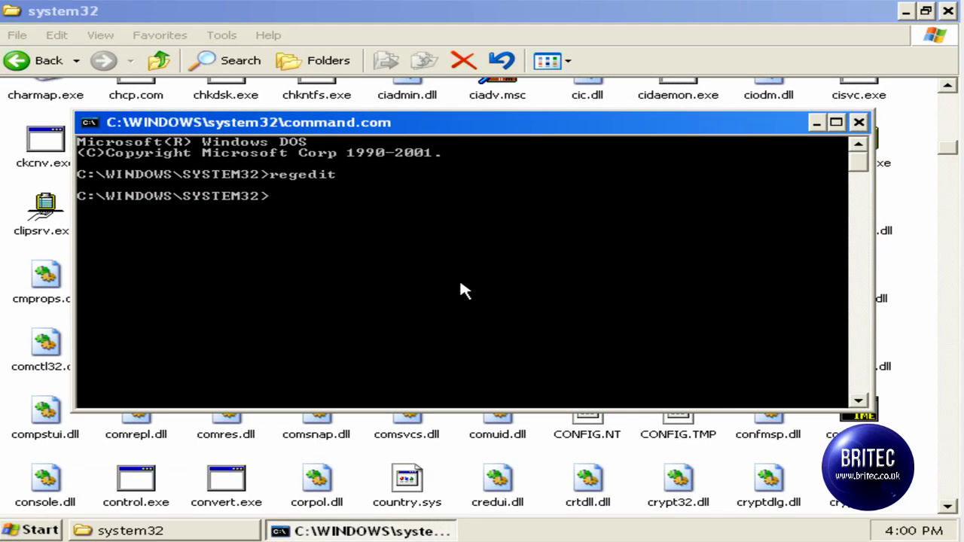
Force-close the unresponsive command window and close the system32 folder window.
left_click(859, 122)
left_click(534, 346)
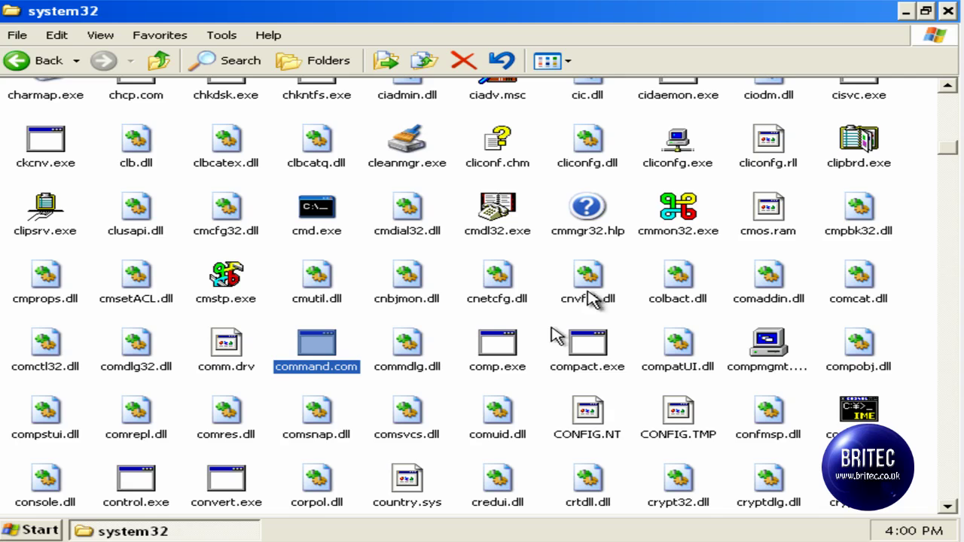
left_click(949, 12)
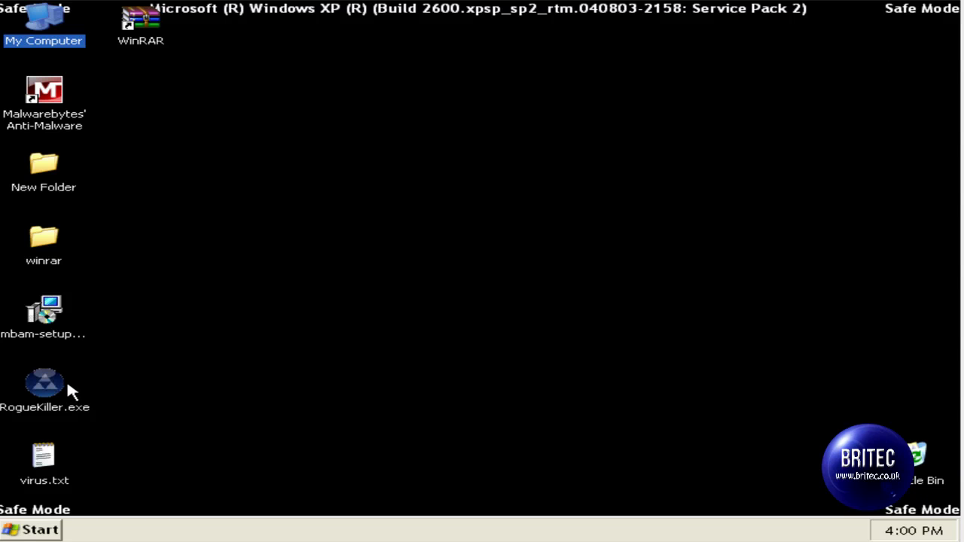
Run RogueKiller past the security warning, execute its delete option, and close the report.
double_click(65, 405)
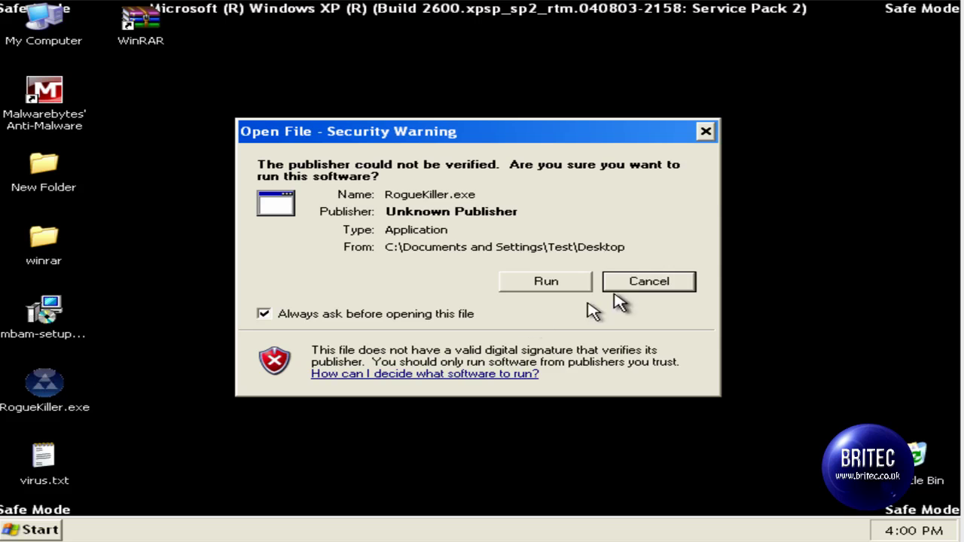
left_click(531, 282)
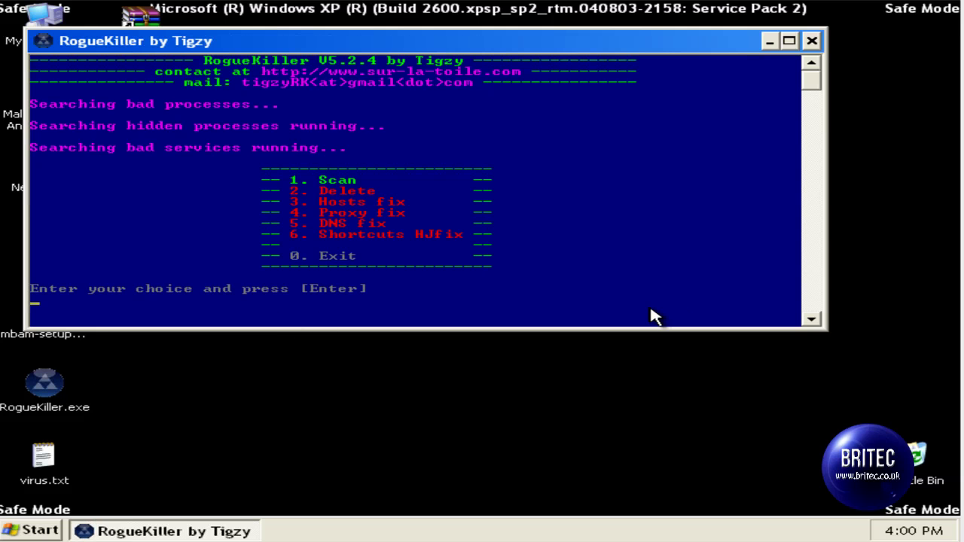
left_click_drag(361, 42, 427, 99)
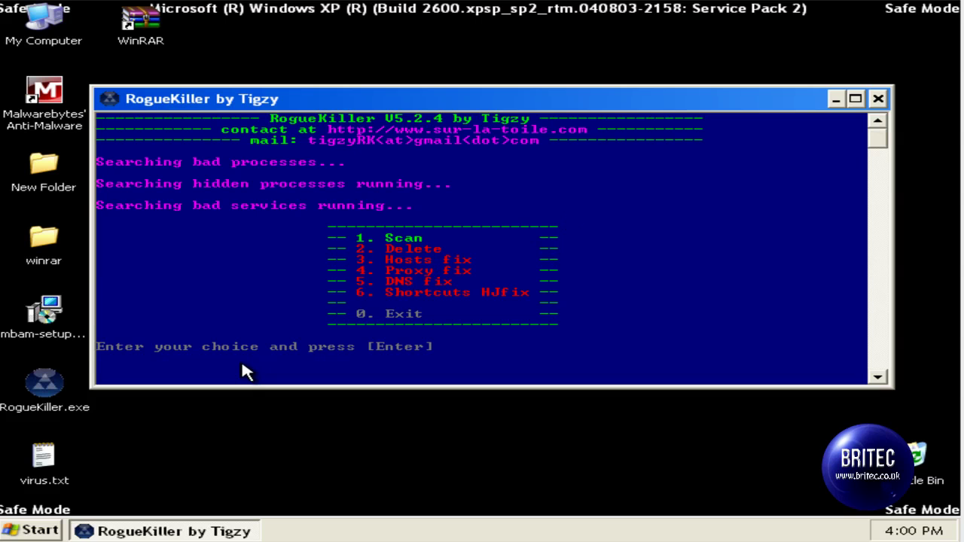
key("Return")
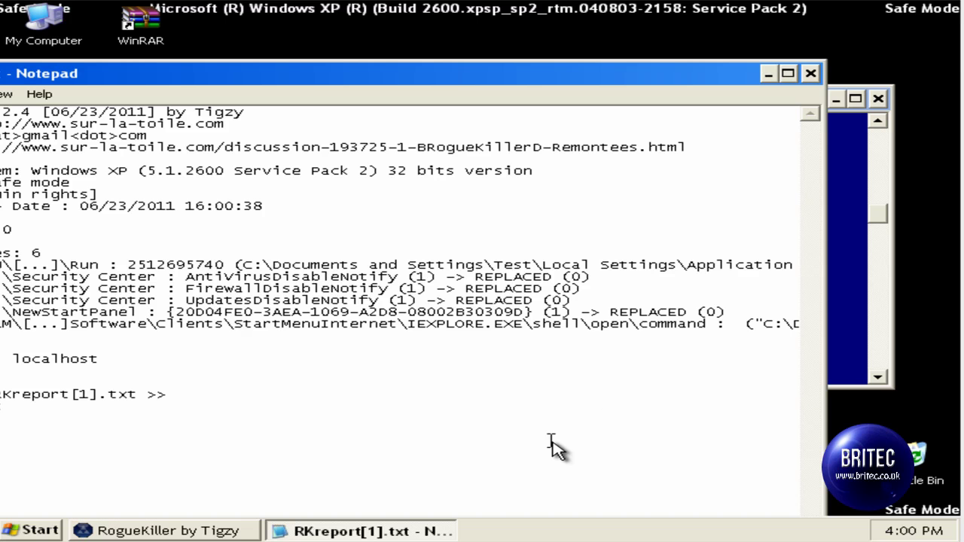
left_click(811, 73)
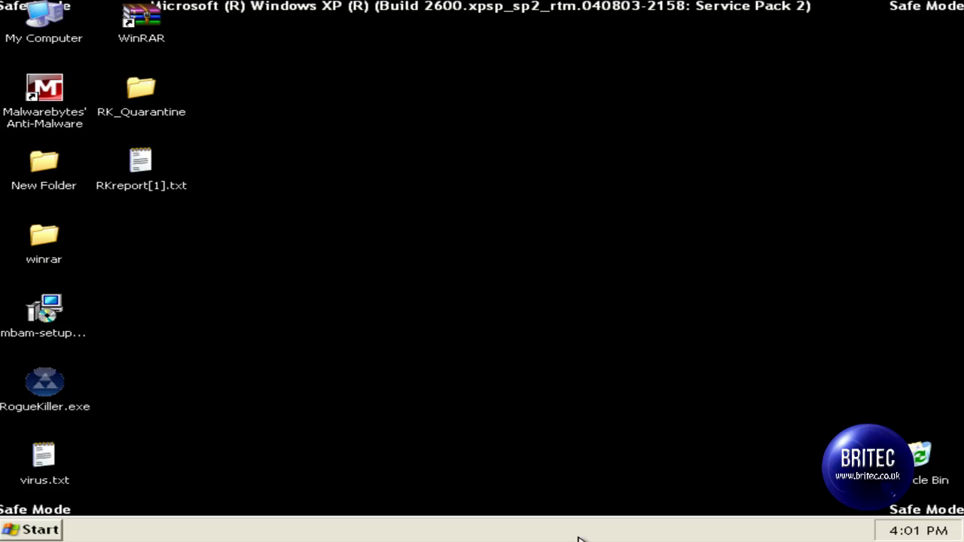
Restart Windows XP out of Safe Mode and launch Internet Explorer from the Start menu.
left_click(17, 530)
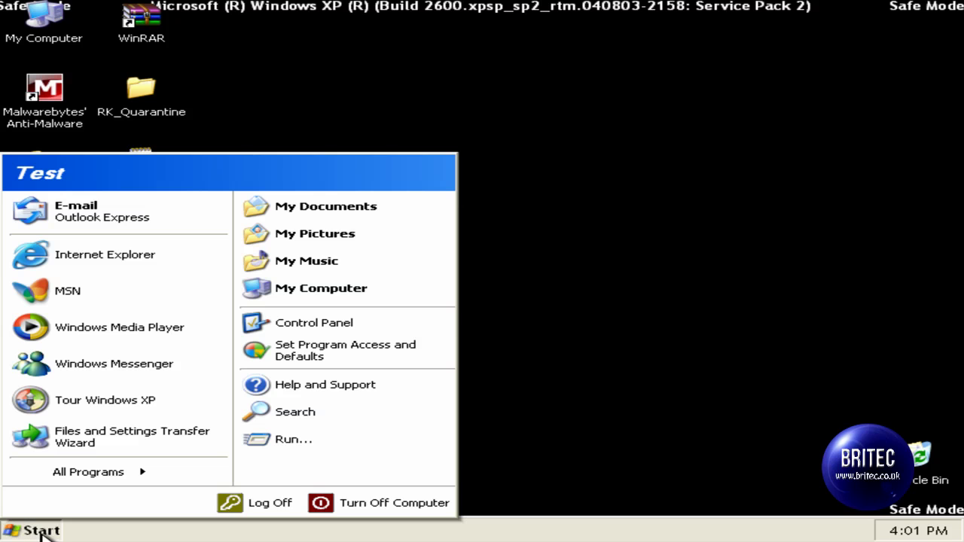
left_click(351, 514)
left_click(586, 226)
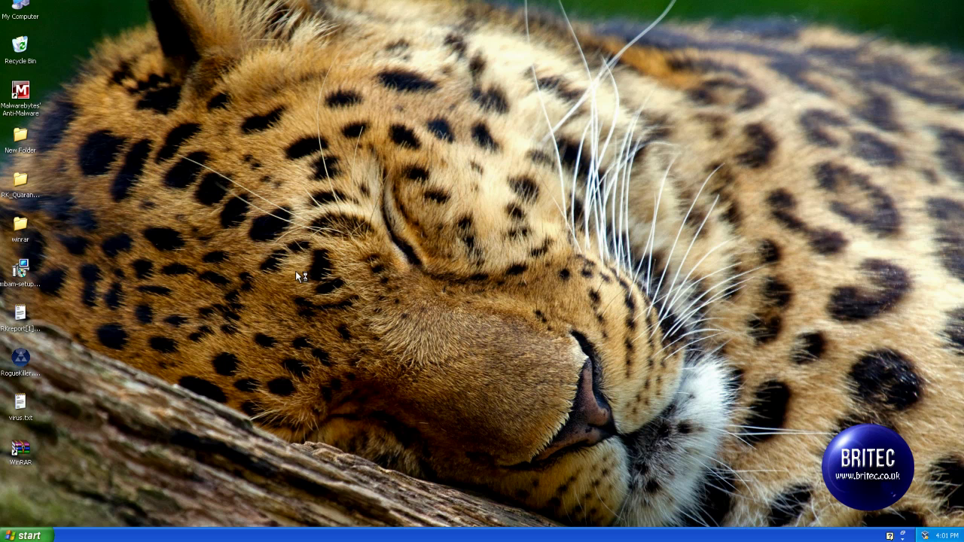
left_click(27, 536)
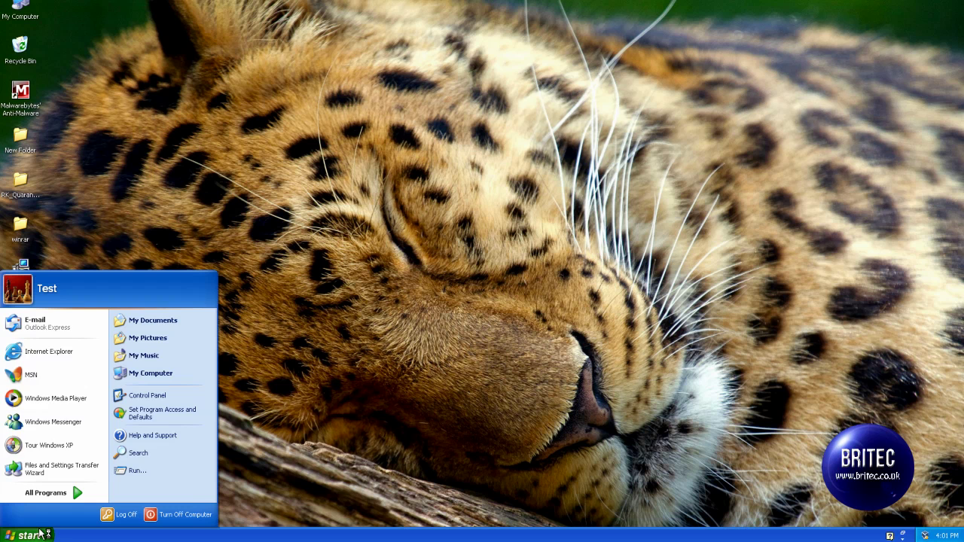
left_click(66, 347)
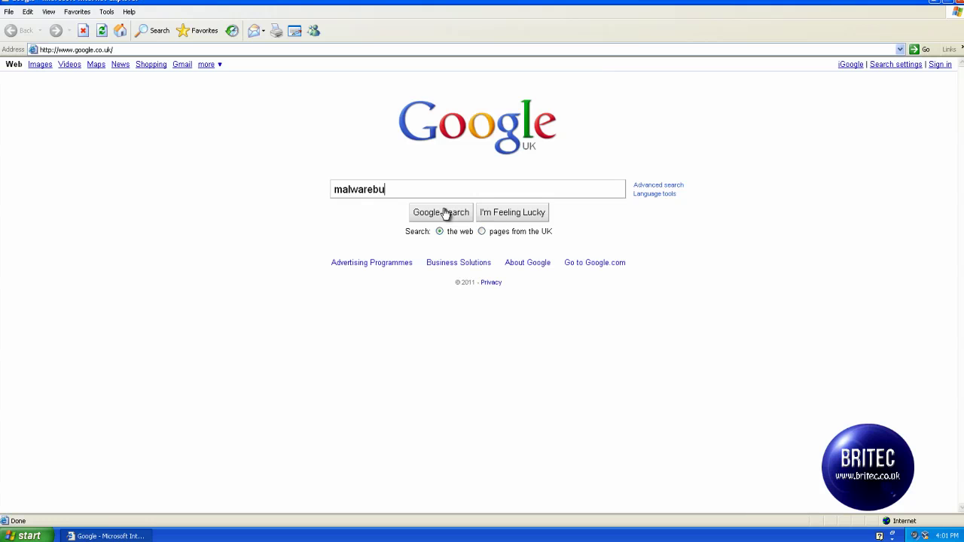
Search Google for 'malwarebytes', open the malwarebytes.org result, then close Internet Explorer.
type("malwarebytes")
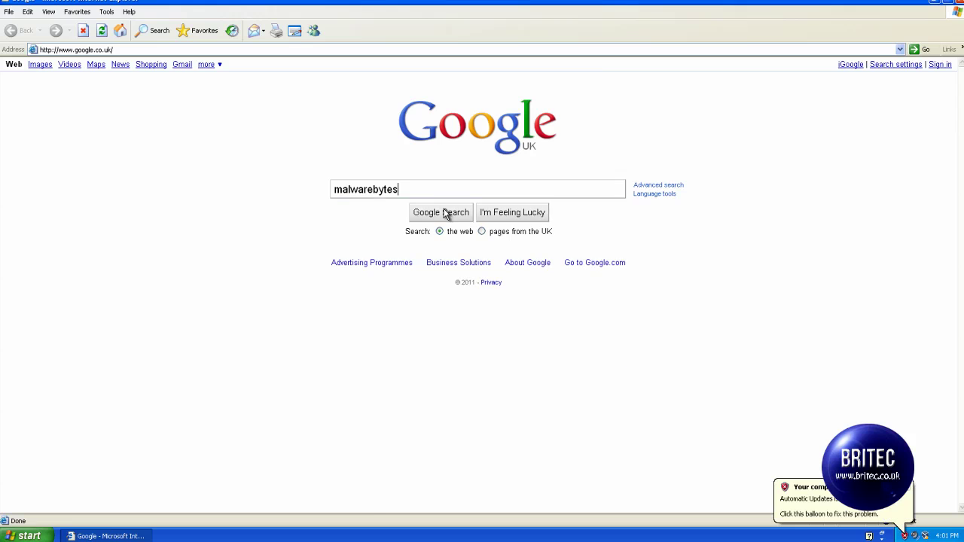
left_click(446, 214)
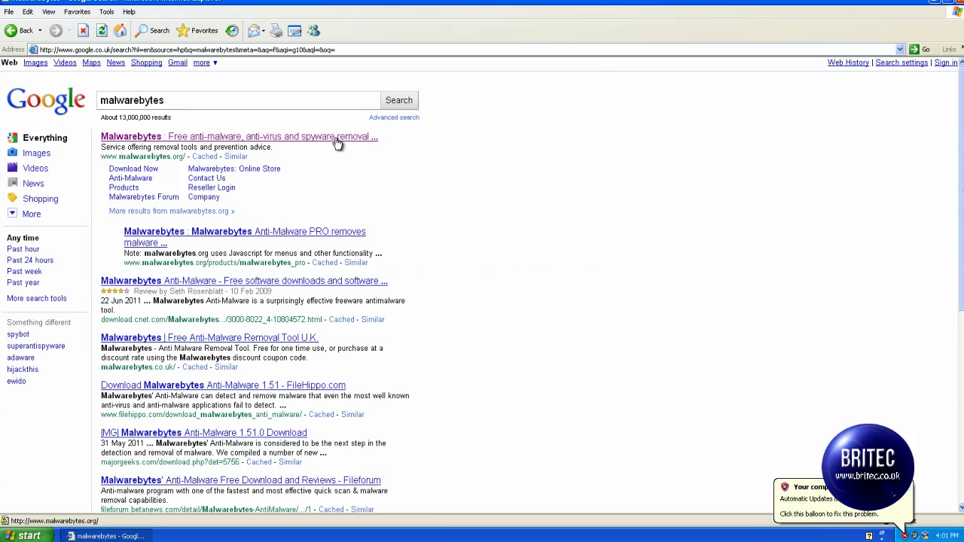
left_click(337, 144)
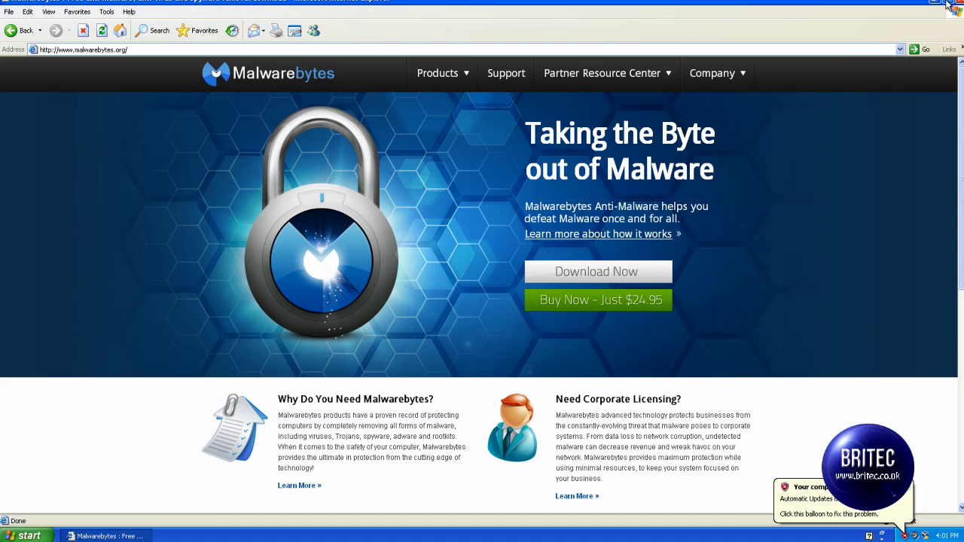
left_click(951, 4)
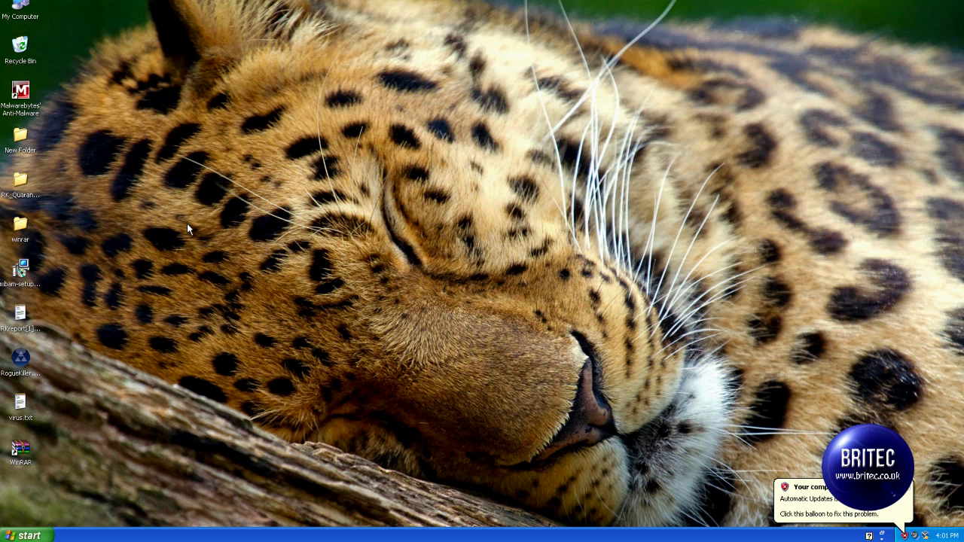
Launch Malwarebytes, update its database from version 6925 to 6926, and return to the Scanner tab.
double_click(21, 92)
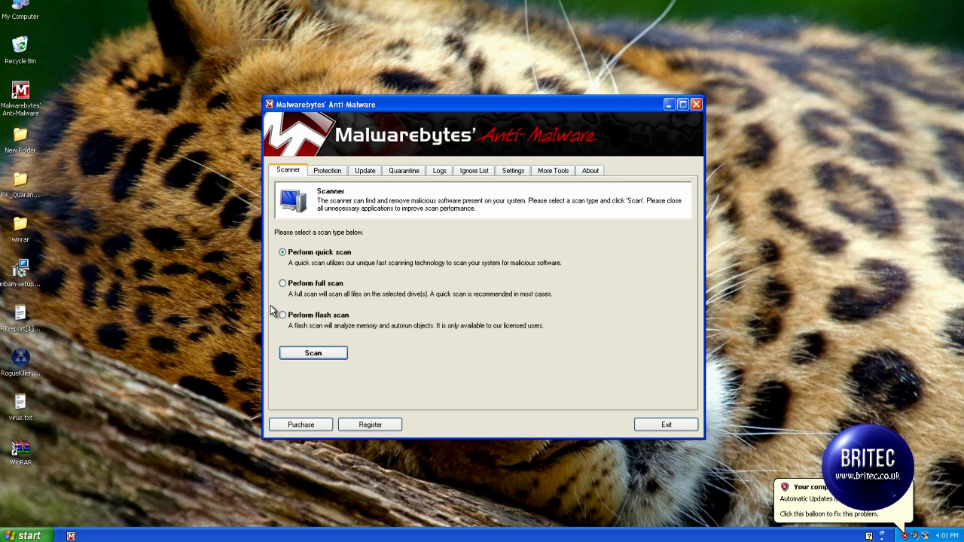
left_click(365, 170)
left_click(320, 287)
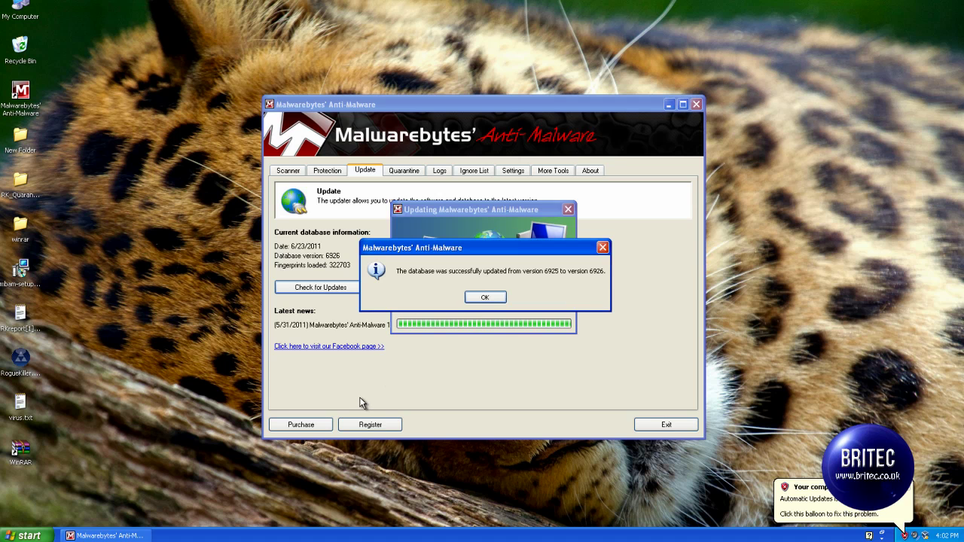
left_click(482, 298)
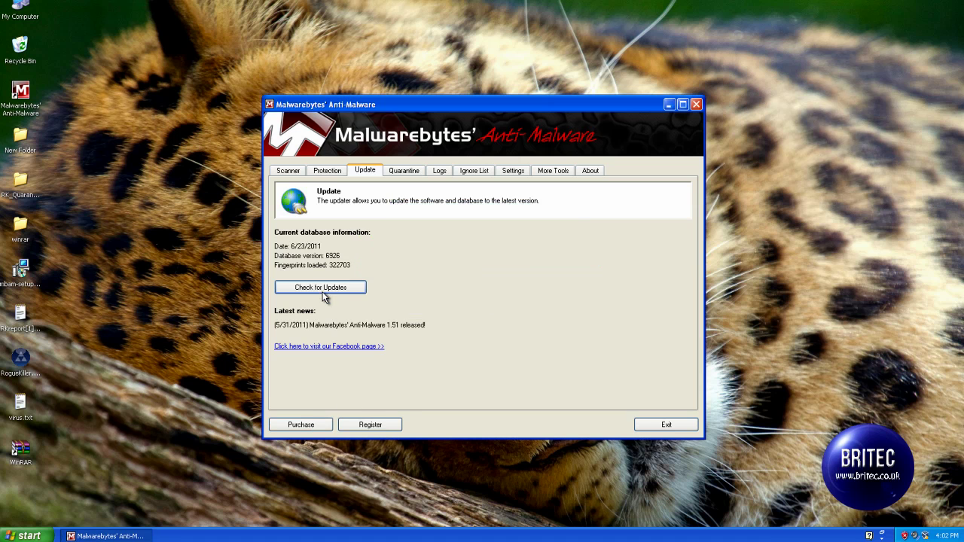
left_click(289, 171)
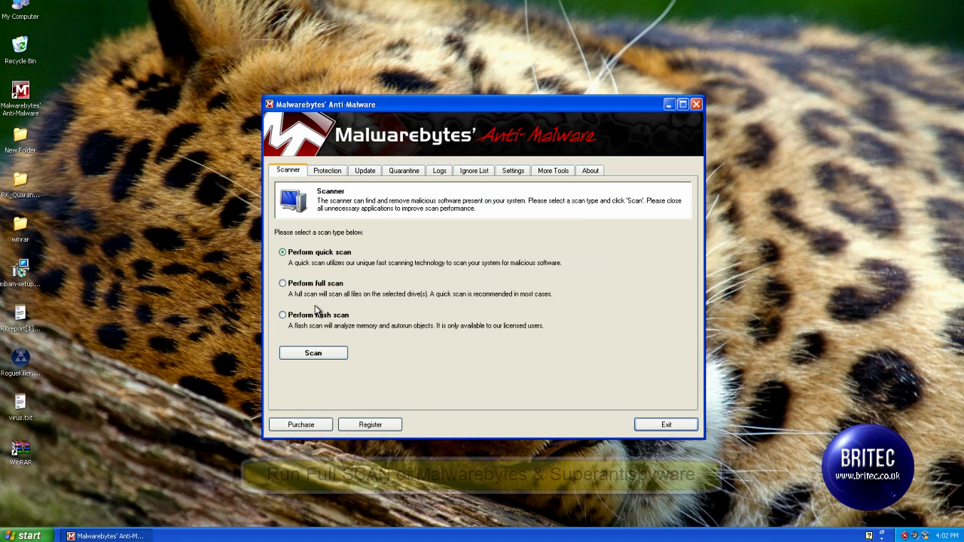
Run a Malwarebytes quick scan and remove the fake-alert trojan found in C:\RECYCLER.
left_click(314, 353)
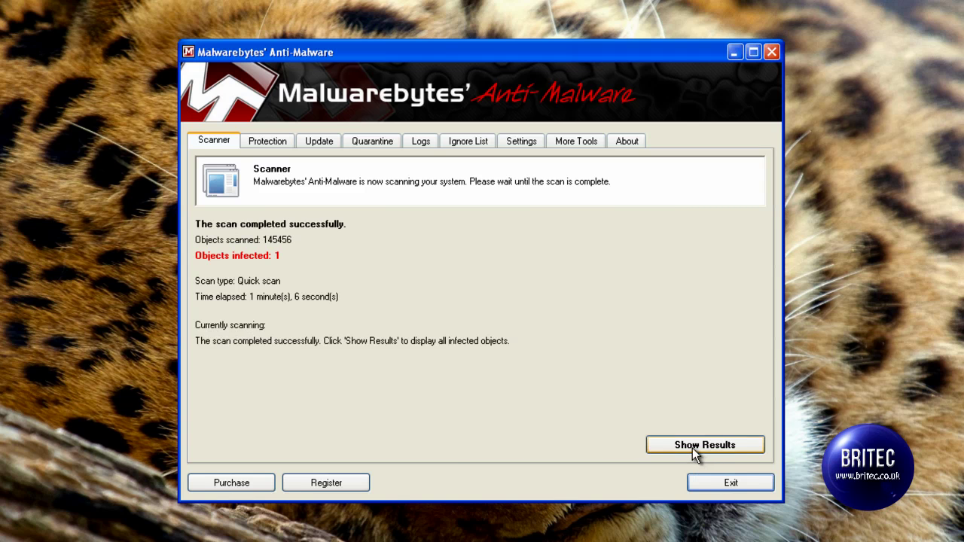
left_click(692, 448)
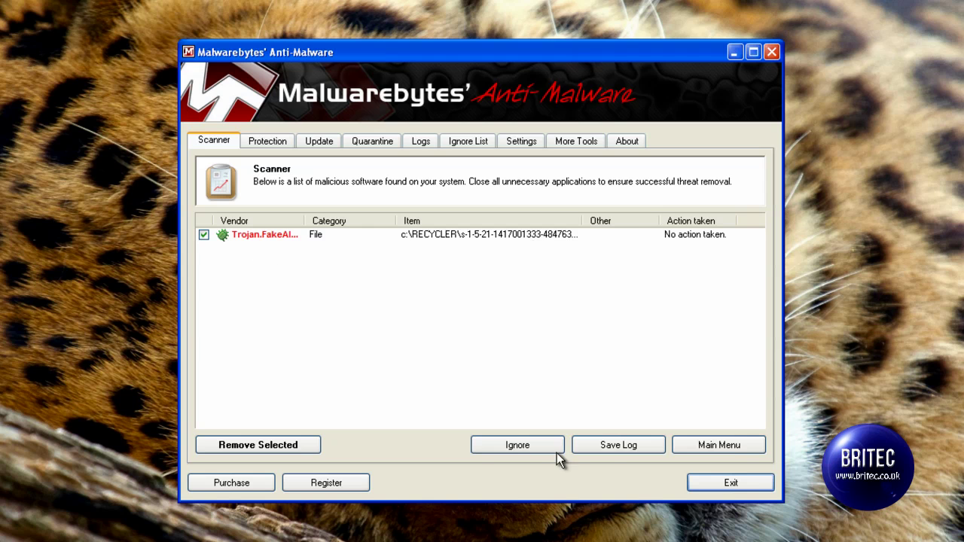
left_click(275, 444)
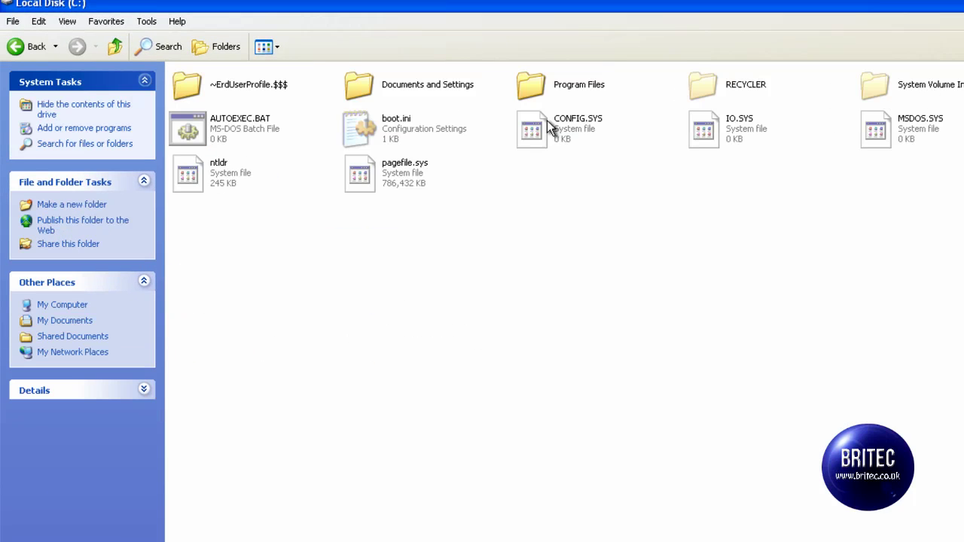
Delete the leftover file 8tw1pkp6o6 from Local Settings\Application Data.
double_click(417, 78)
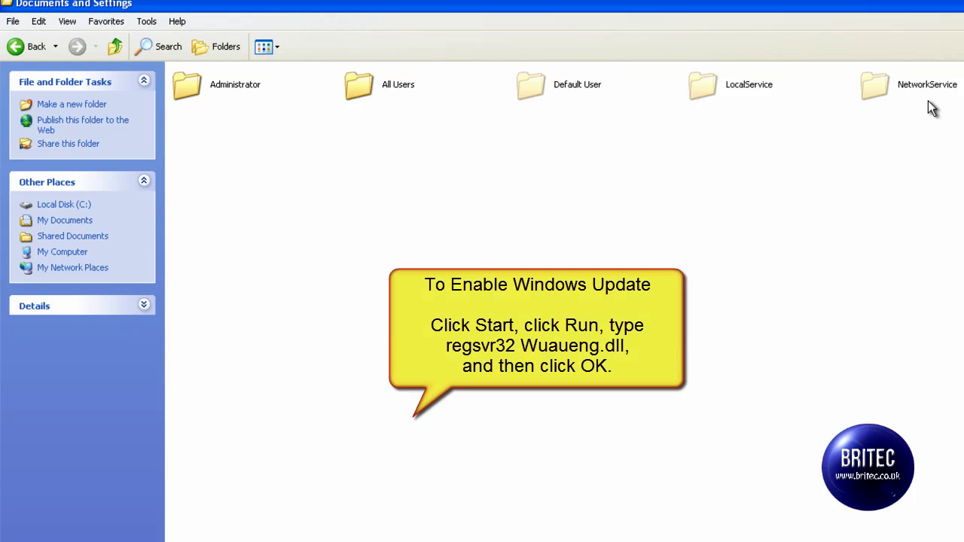
key("Return")
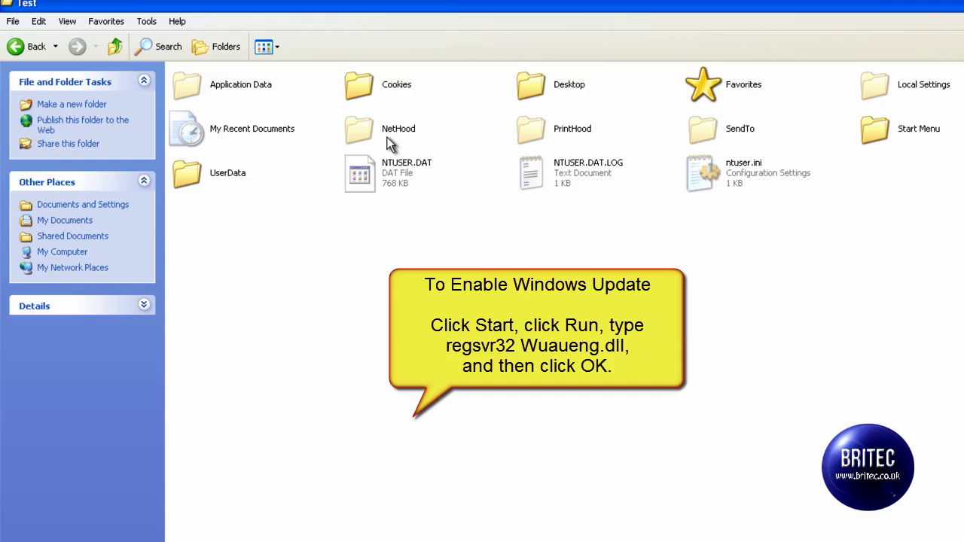
double_click(927, 95)
double_click(243, 88)
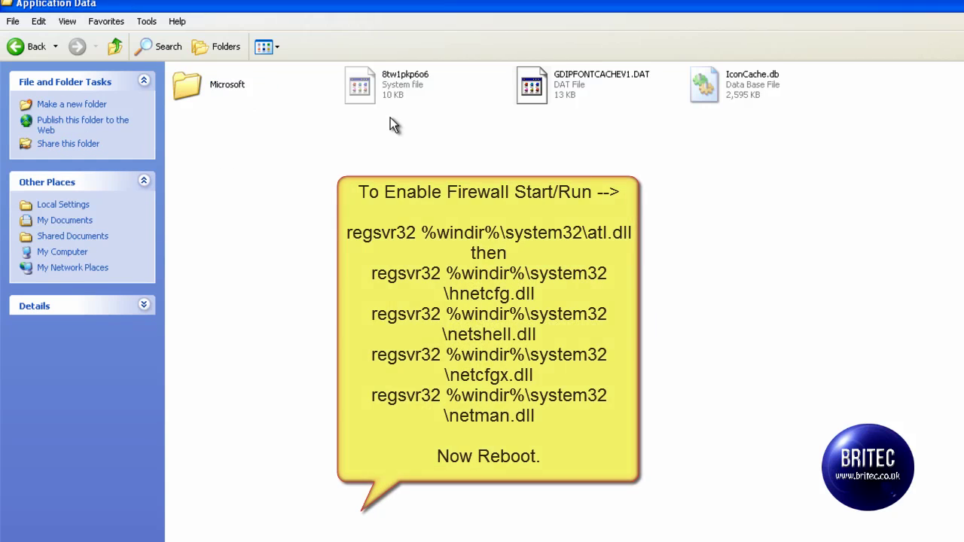
right_click(371, 89)
left_click(407, 226)
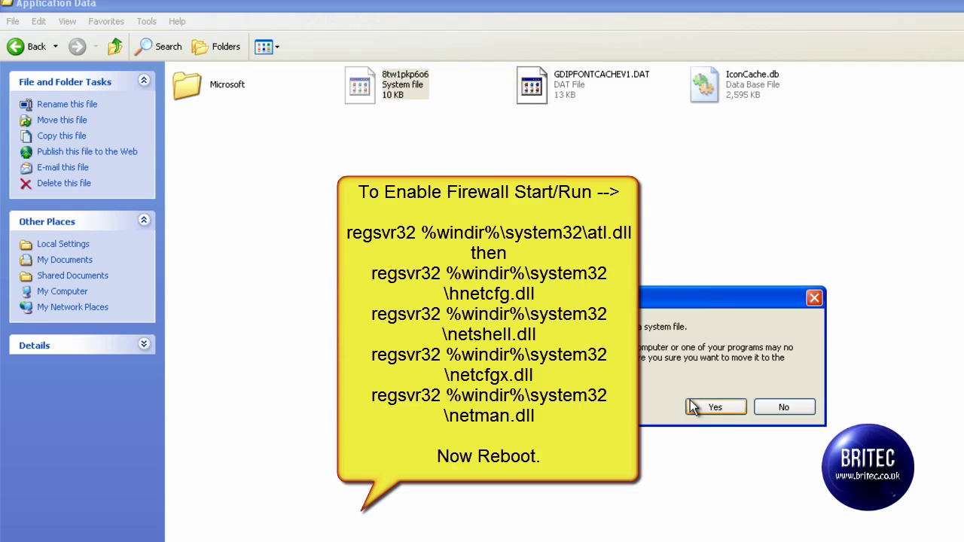
key("Return")
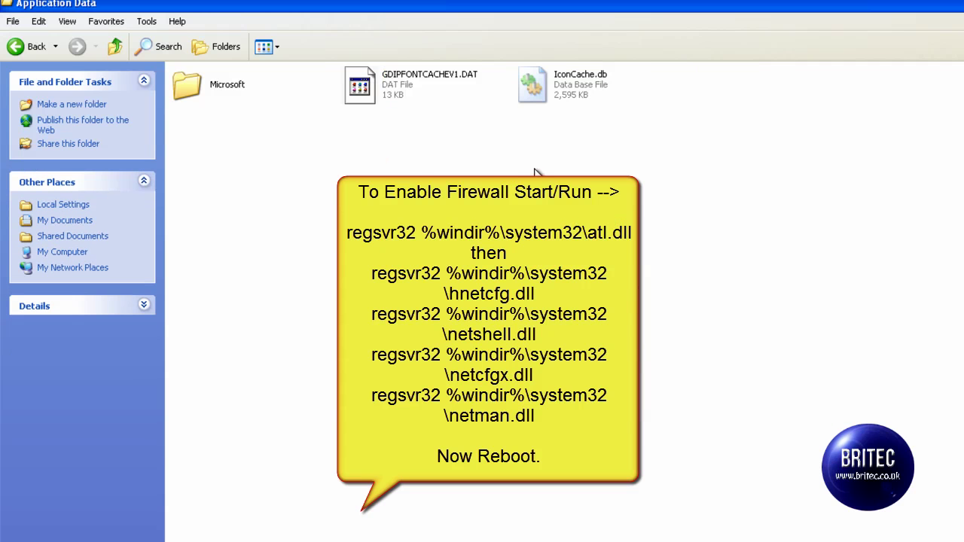
Delete the leftover file 8tw1pkp6o6 from the Local Settings\Temp folder as well.
left_click(16, 47)
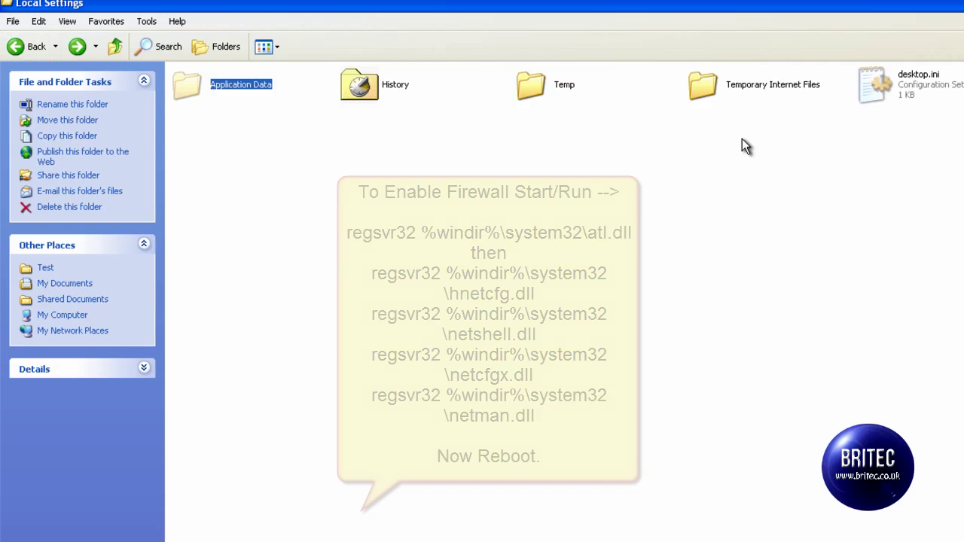
double_click(571, 92)
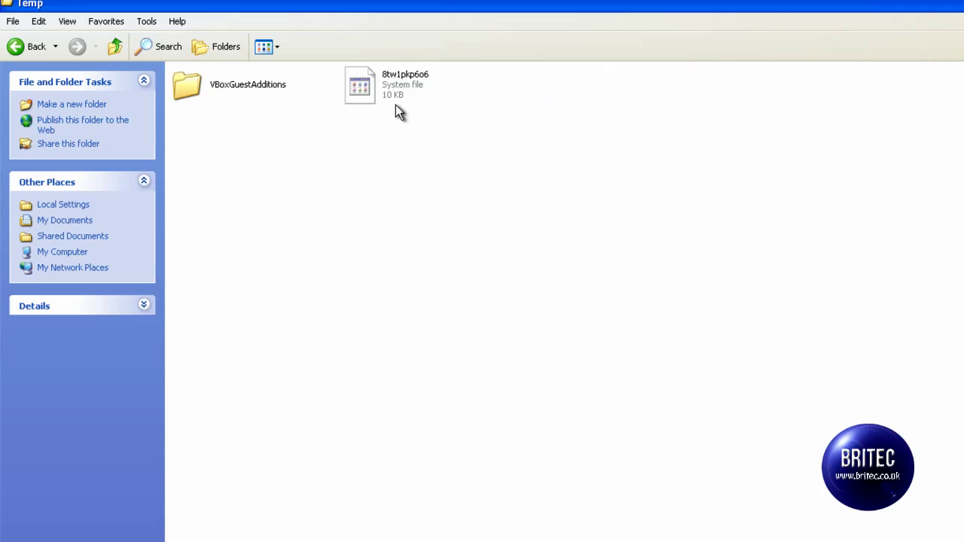
right_click(405, 83)
left_click(452, 250)
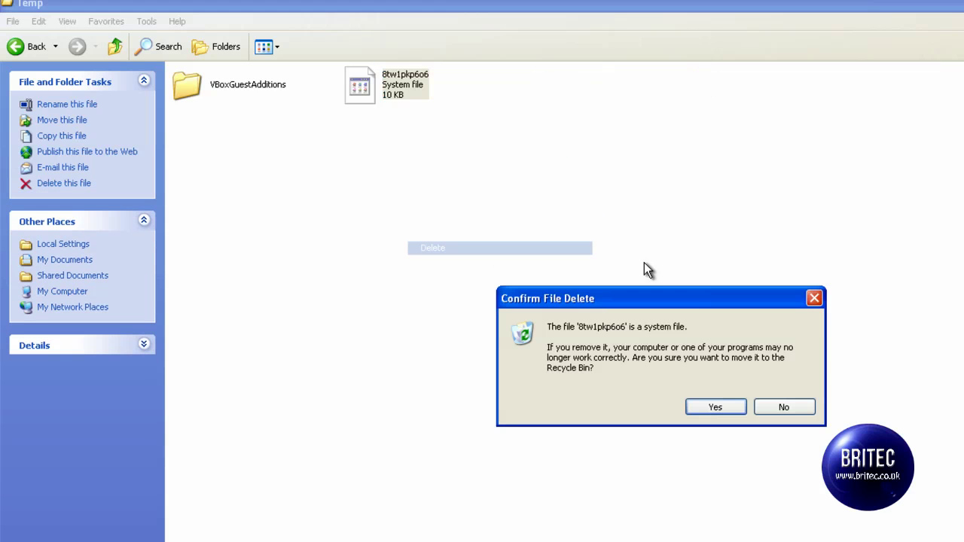
left_click(716, 407)
key("alt+F4")
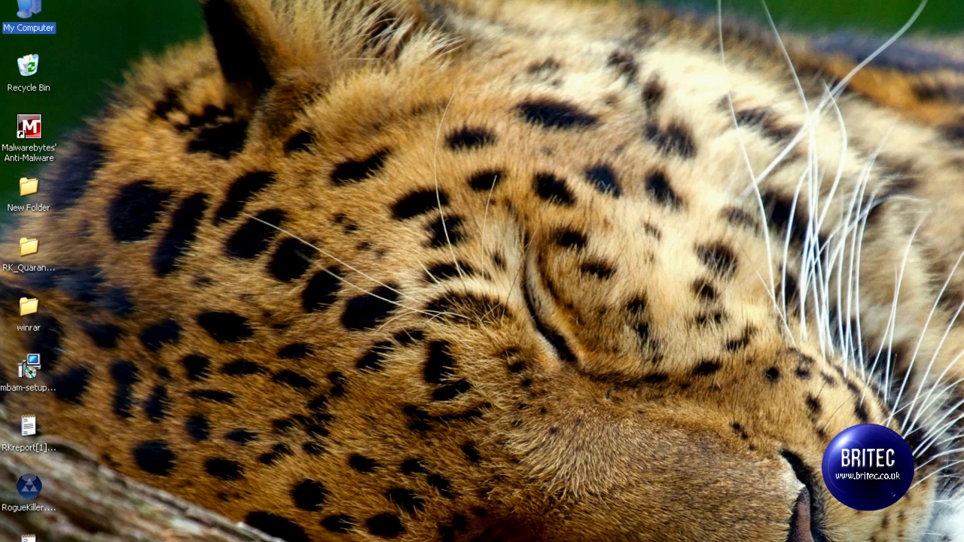